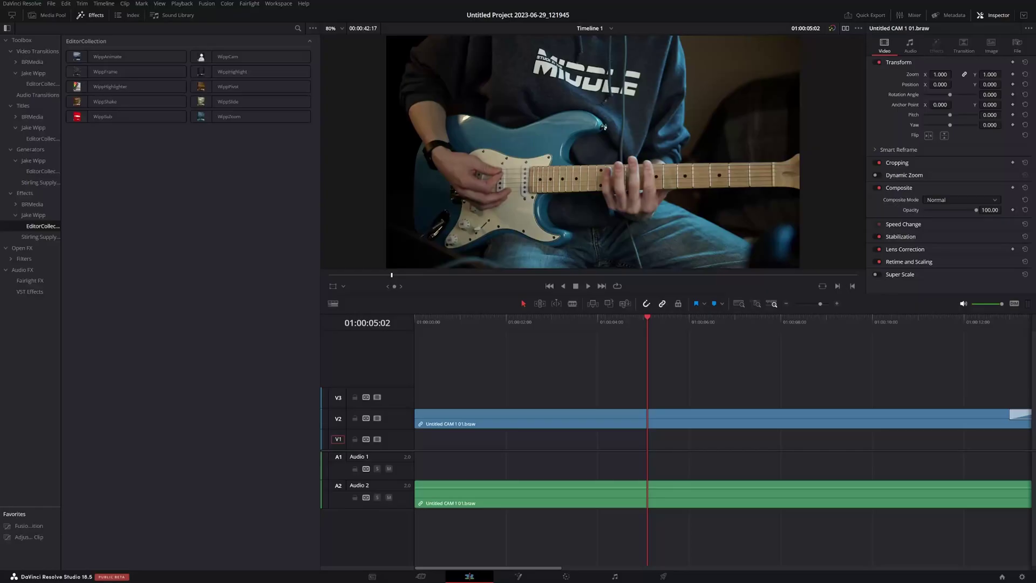
# Browse the EditorCollection video transitions, titles and generators in the effects library
pyautogui.click(36, 85)
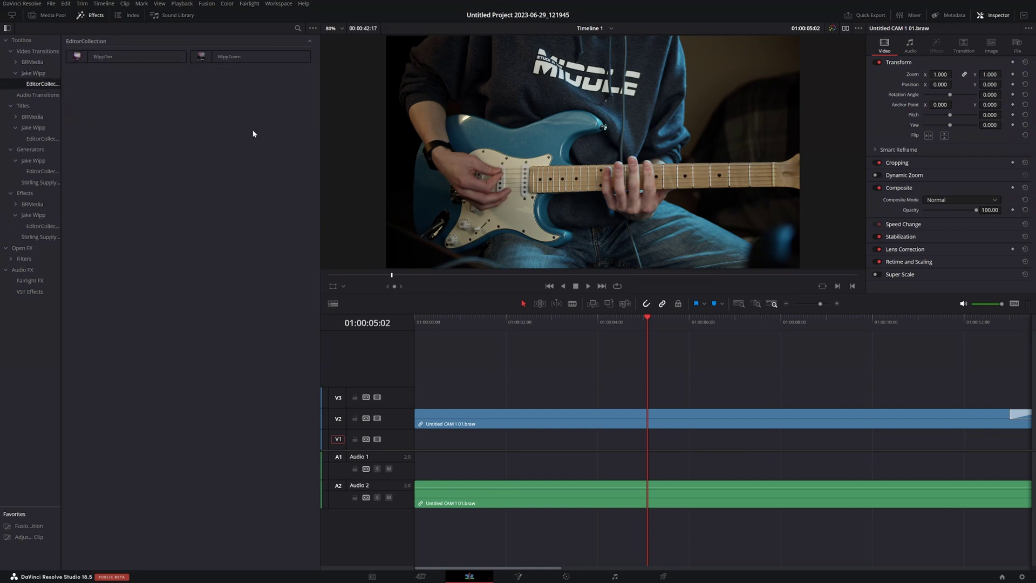
pyautogui.click(95, 15)
pyautogui.click(82, 15)
pyautogui.click(46, 138)
pyautogui.click(45, 171)
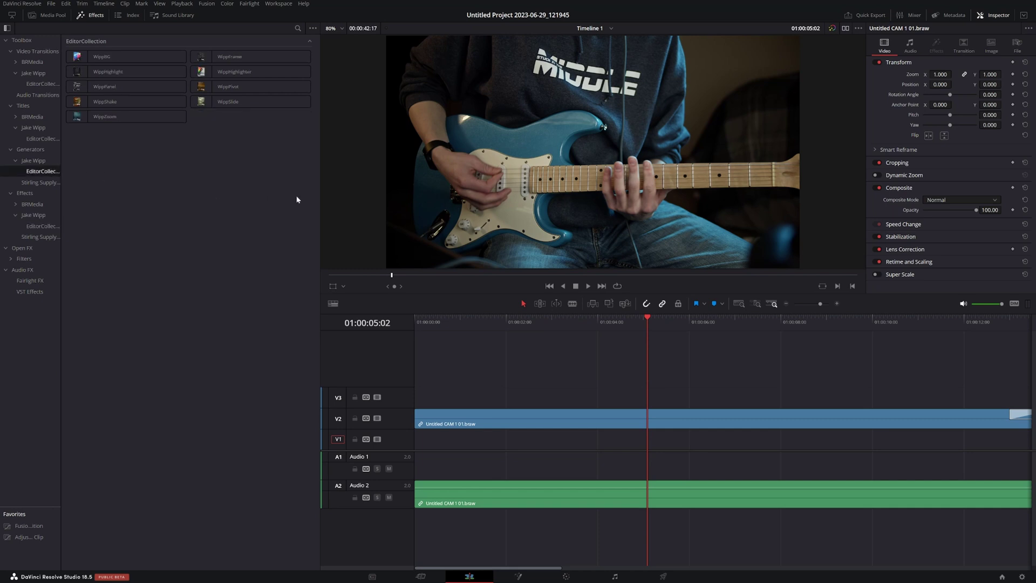
pyautogui.moveTo(611, 441); pyautogui.dragTo(496, 406)
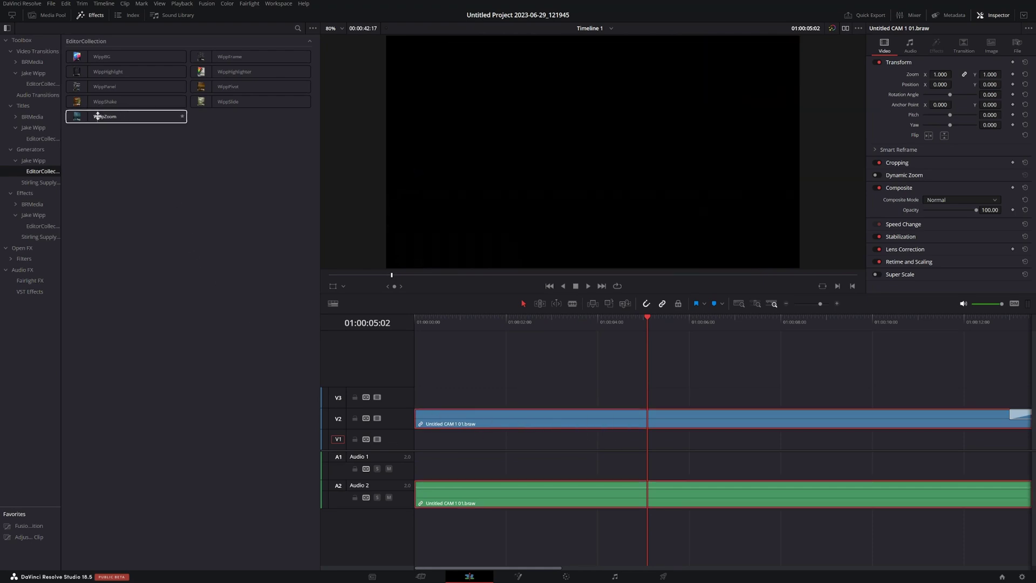
pyautogui.click(558, 373)
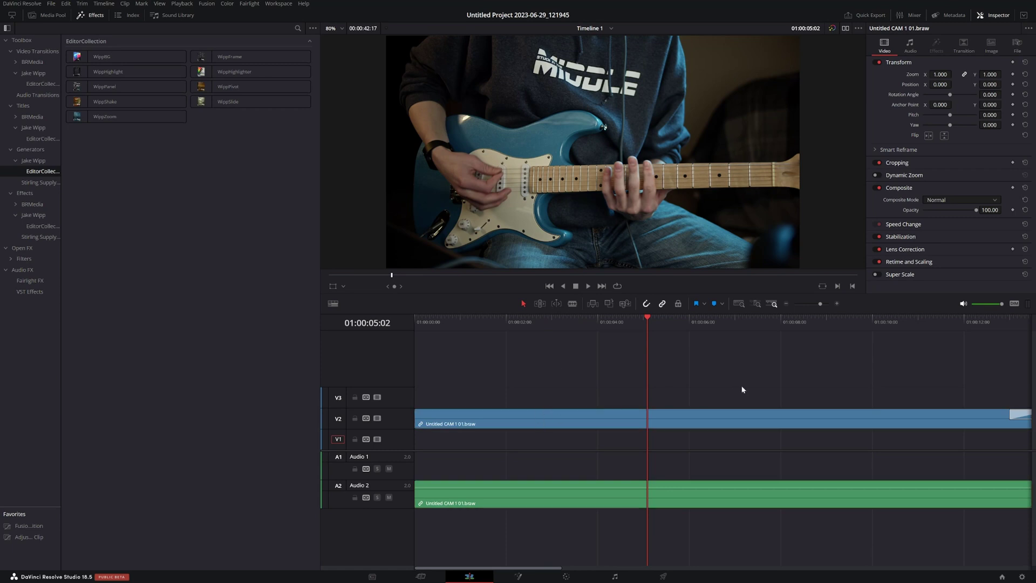
# Delete the transition between the two guitar clips on video track V2
pyautogui.hscroll(3, 742, 389)
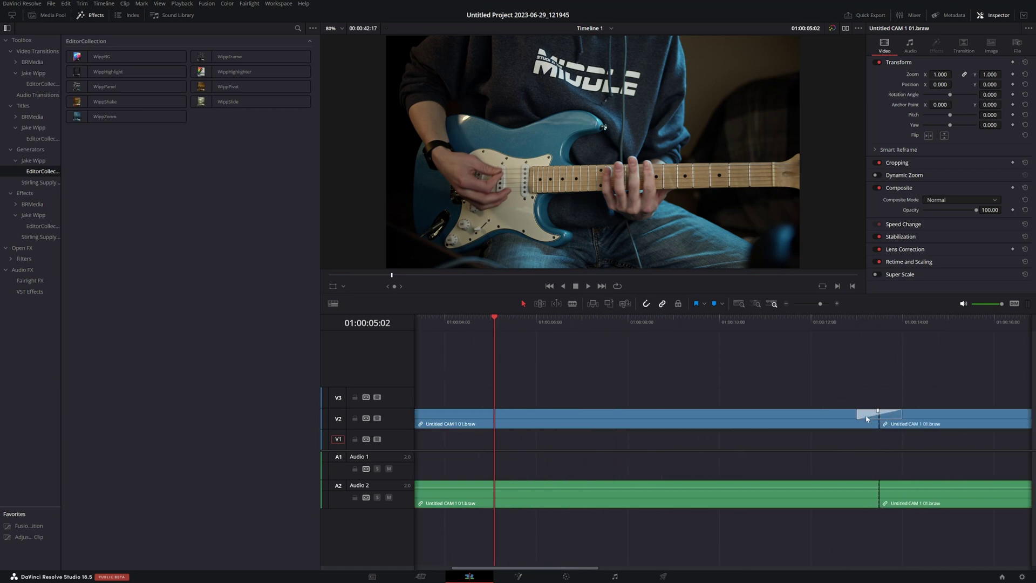
pyautogui.moveTo(866, 418); pyautogui.dragTo(867, 419)
pyautogui.hscroll(-3, 932, 356)
pyautogui.hscroll(5, 893, 386)
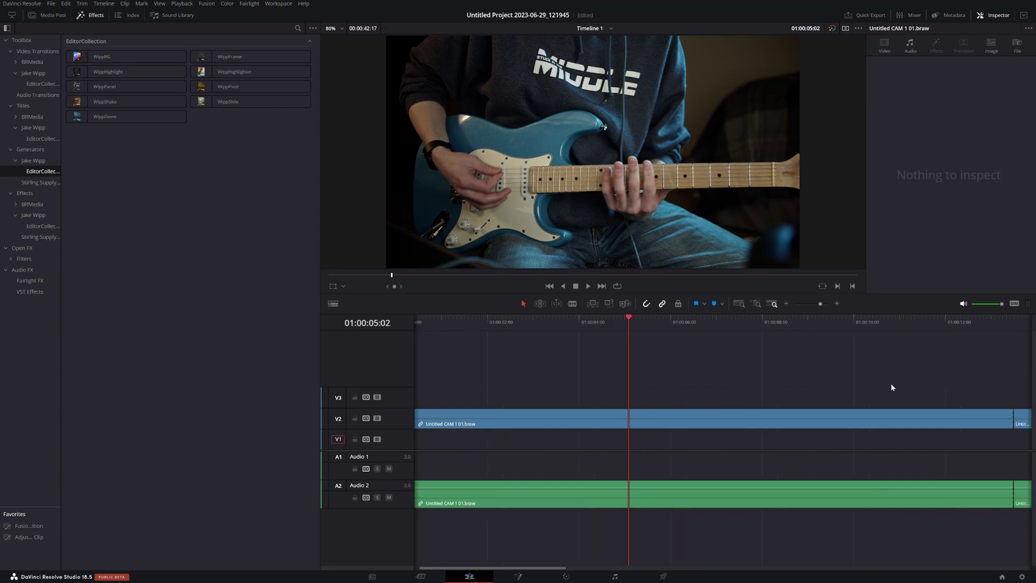
pyautogui.hscroll(-3, 703, 444)
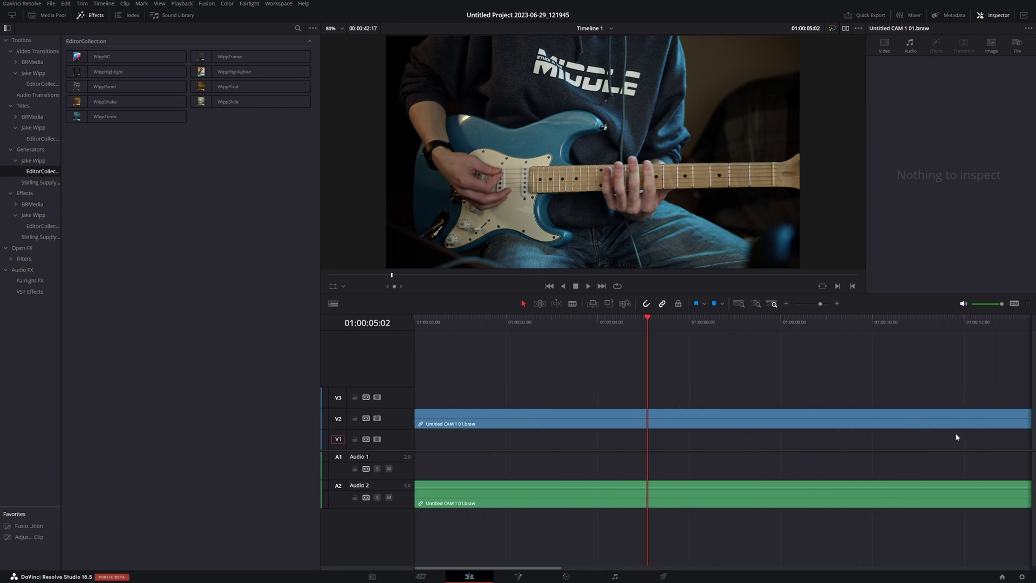
# Add the WippZoom generator on track V3 above the first guitar clip and play back its opening zoom
pyautogui.moveTo(105, 116); pyautogui.dragTo(488, 399)
pyautogui.moveTo(714, 402); pyautogui.dragTo(728, 402)
pyautogui.press('Up')
pyautogui.press('space')
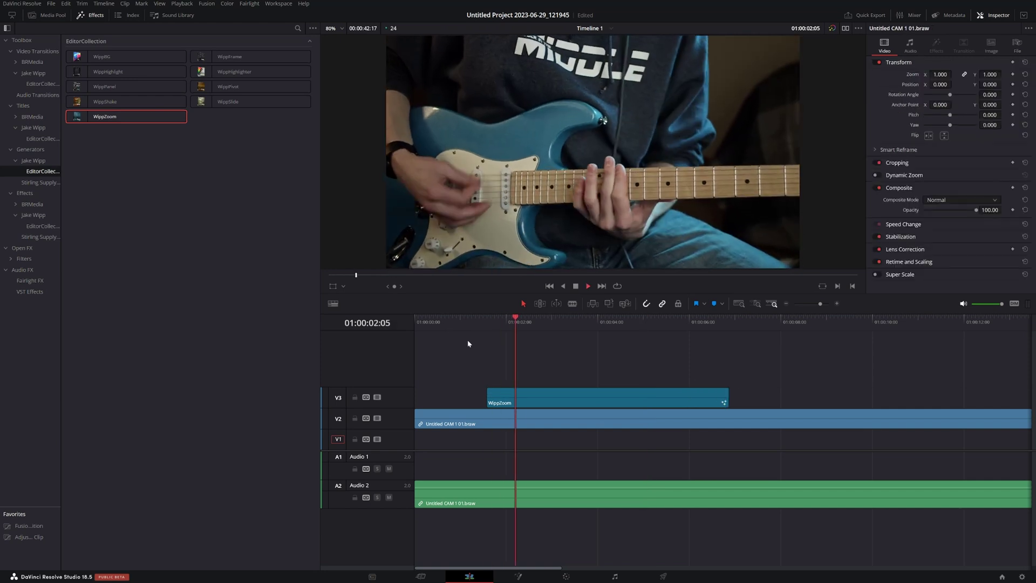
# Select the WippZoom clip and preview its closing zoom and its middle around 01:00:04:00
pyautogui.click(613, 393)
pyautogui.click(672, 323)
pyautogui.press('space')
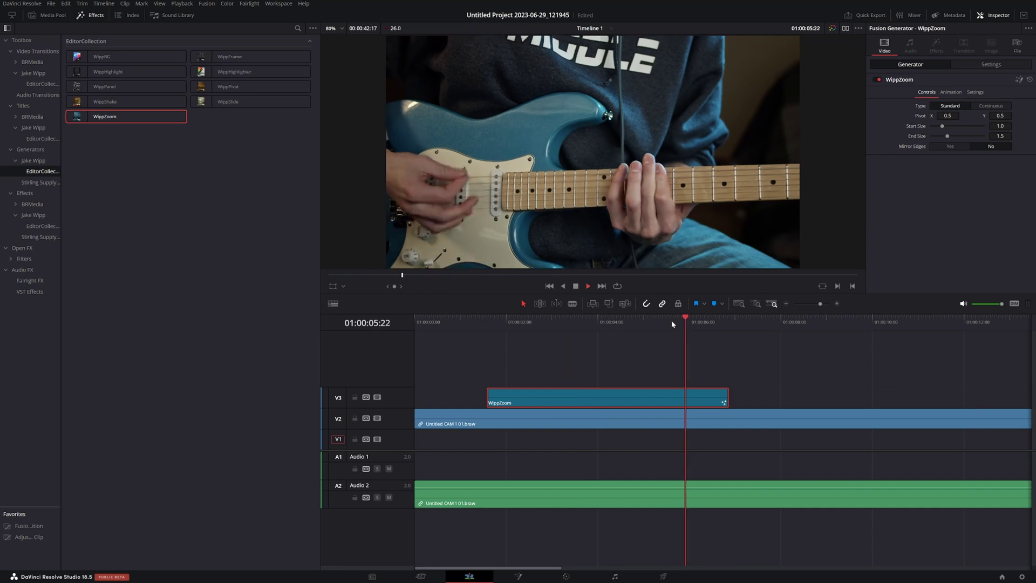
pyautogui.click(588, 327)
pyautogui.moveTo(586, 331); pyautogui.dragTo(596, 329)
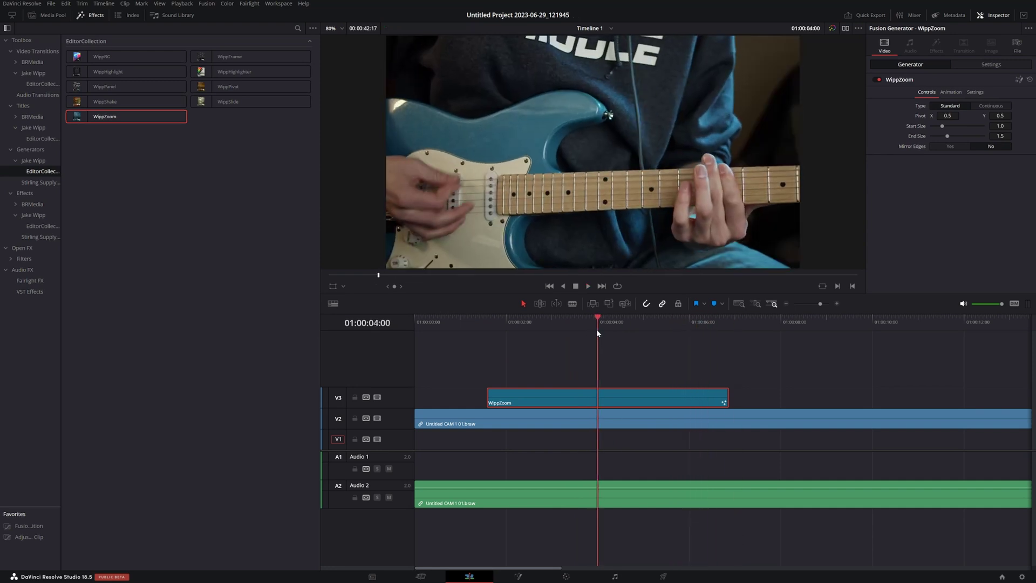
# Move the WippZoom clip to start at 01:00:01:05, shorten it to end before the 4-second mark, and play it back
pyautogui.moveTo(726, 397); pyautogui.dragTo(898, 397)
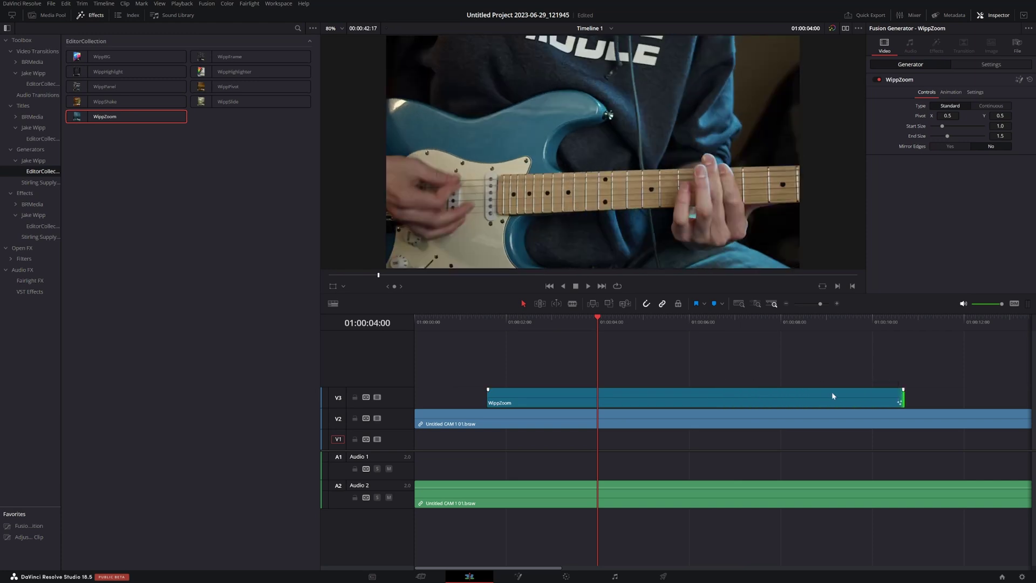
pyautogui.moveTo(826, 397); pyautogui.dragTo(807, 397)
pyautogui.moveTo(884, 397); pyautogui.dragTo(582, 397)
pyautogui.moveTo(594, 322); pyautogui.dragTo(537, 329)
pyautogui.press('space')
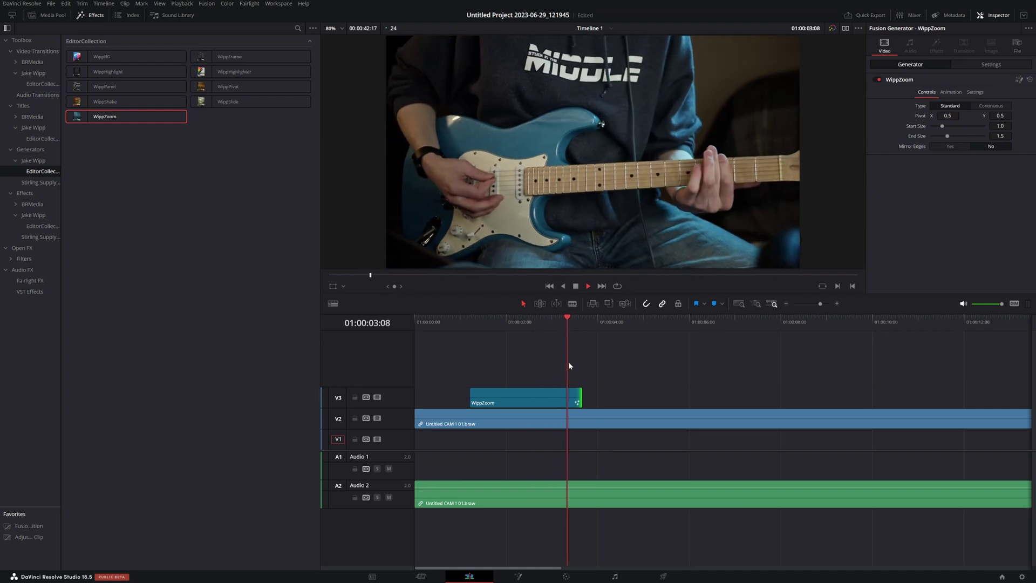
pyautogui.press('space')
# Extend the WippZoom clip to end just before 01:00:10:00 and check the zoom at its end and middle
pyautogui.moveTo(581, 401); pyautogui.dragTo(867, 402)
pyautogui.click(828, 323)
pyautogui.press('space')
pyautogui.moveTo(488, 323); pyautogui.dragTo(647, 349)
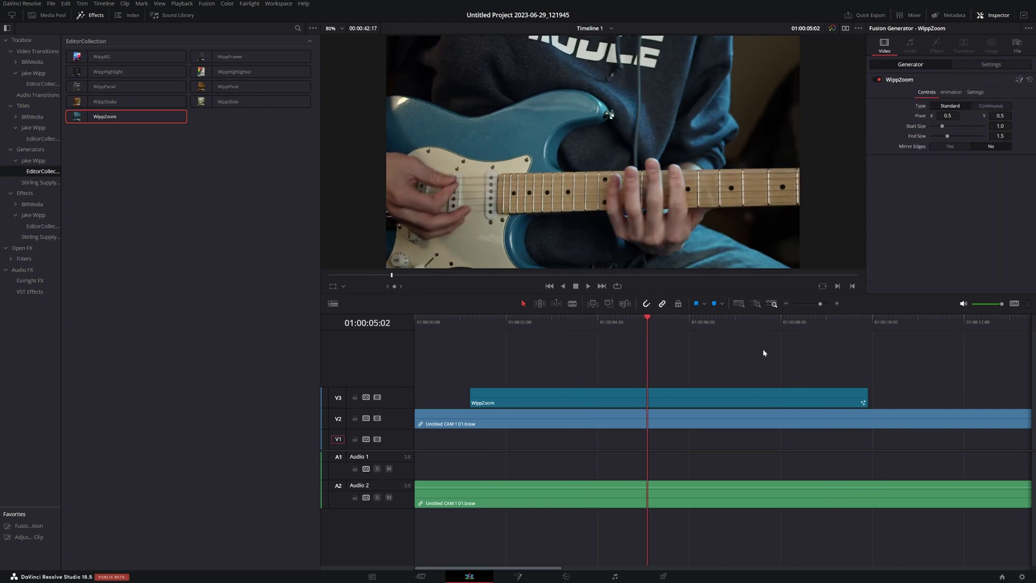
# Switch the WippZoom type to Continuous and play the clip from its start
pyautogui.click(744, 399)
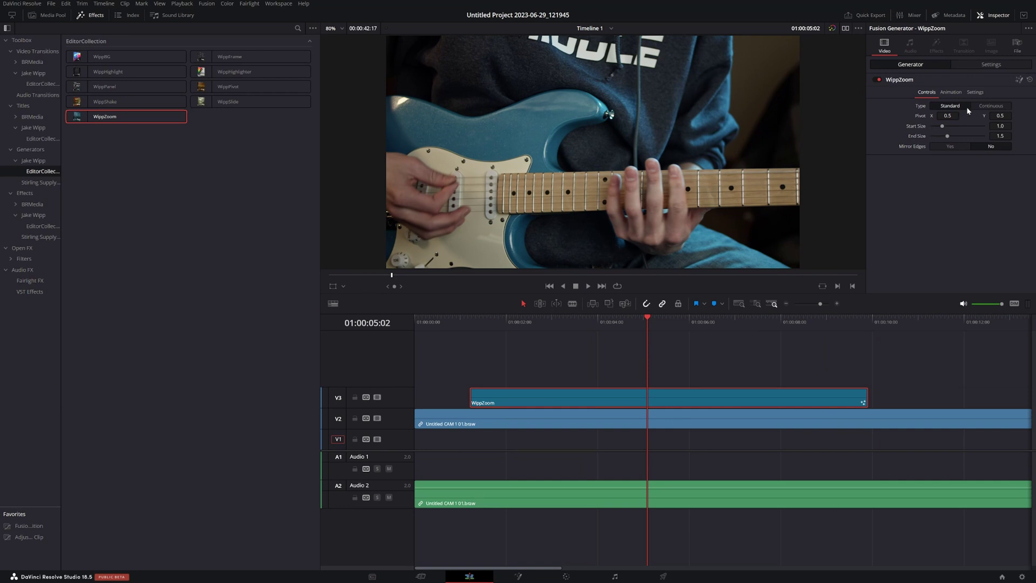
pyautogui.click(469, 319)
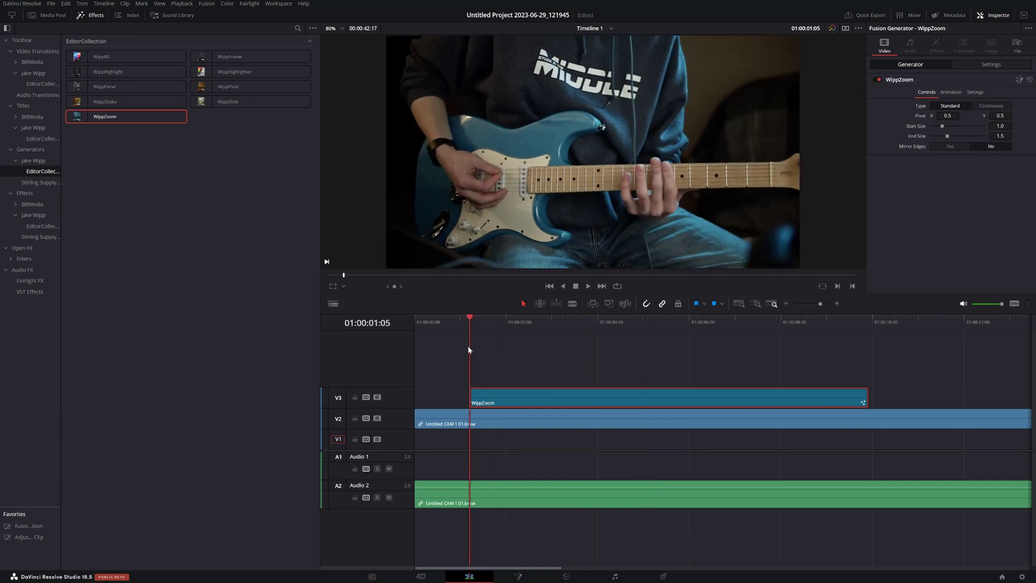
pyautogui.click(839, 324)
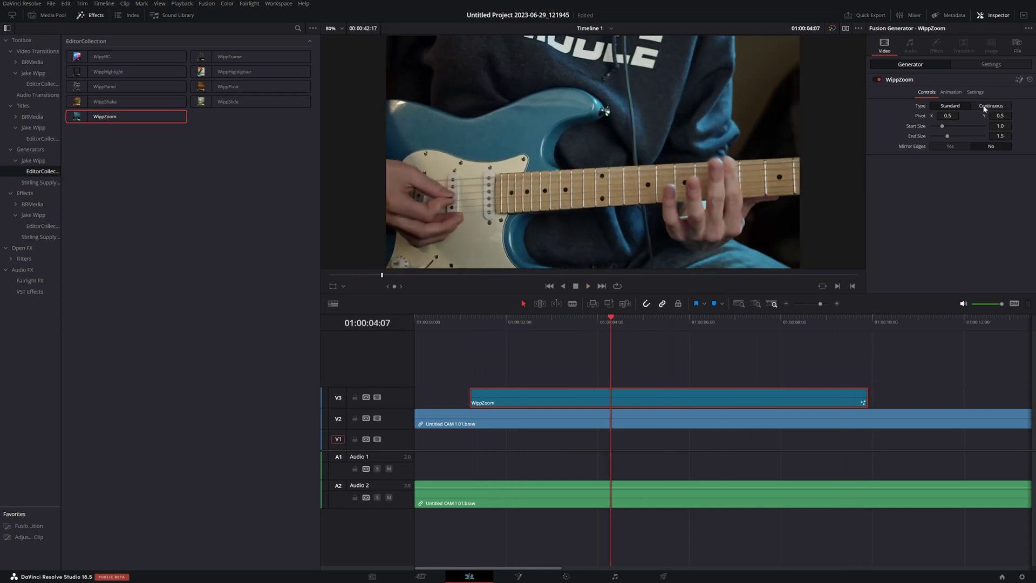
pyautogui.click(983, 107)
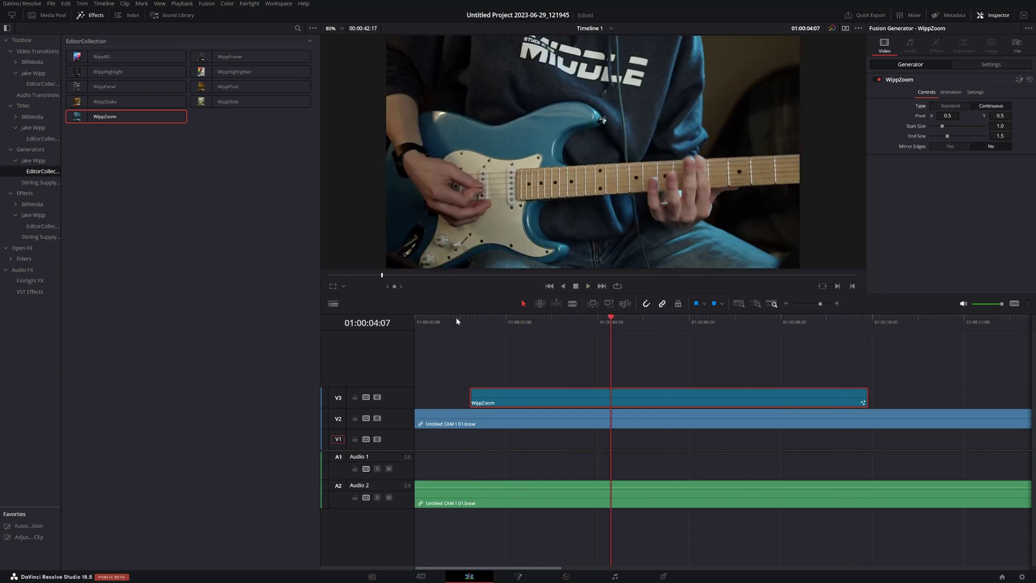
pyautogui.click(464, 321)
pyautogui.press('space')
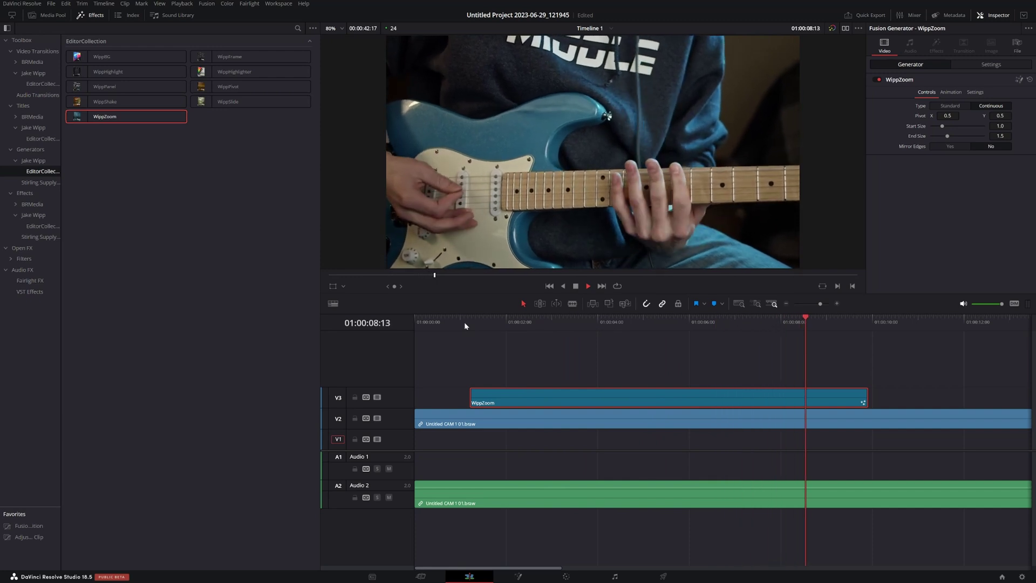
pyautogui.press('space')
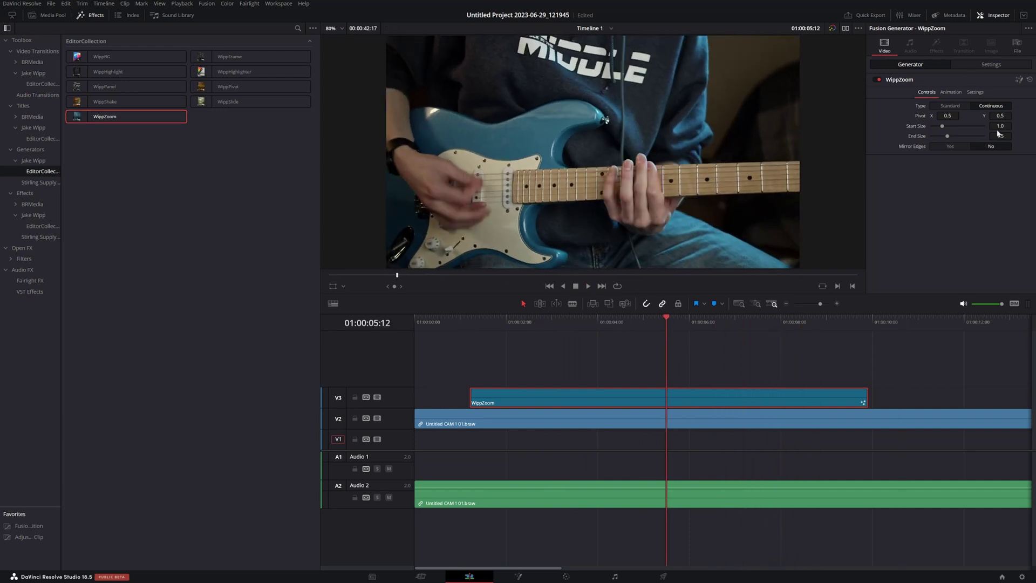
# Animate WippZoom only on the way in, with Out disabled and an animation length of 8, and play it back
pyautogui.moveTo(999, 136); pyautogui.dragTo(909, 115)
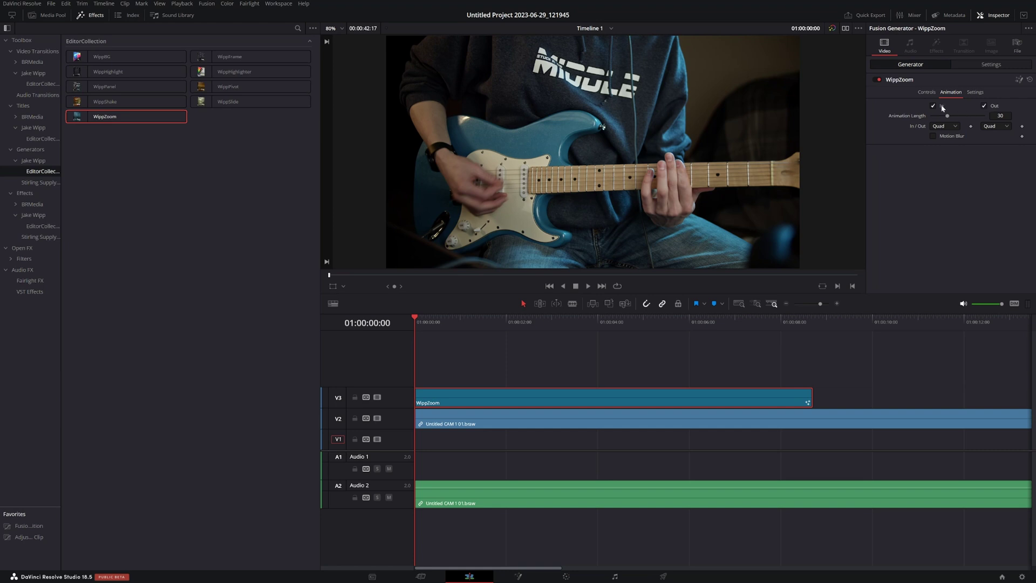
pyautogui.click(996, 107)
pyautogui.click(941, 107)
pyautogui.moveTo(428, 327); pyautogui.dragTo(412, 345)
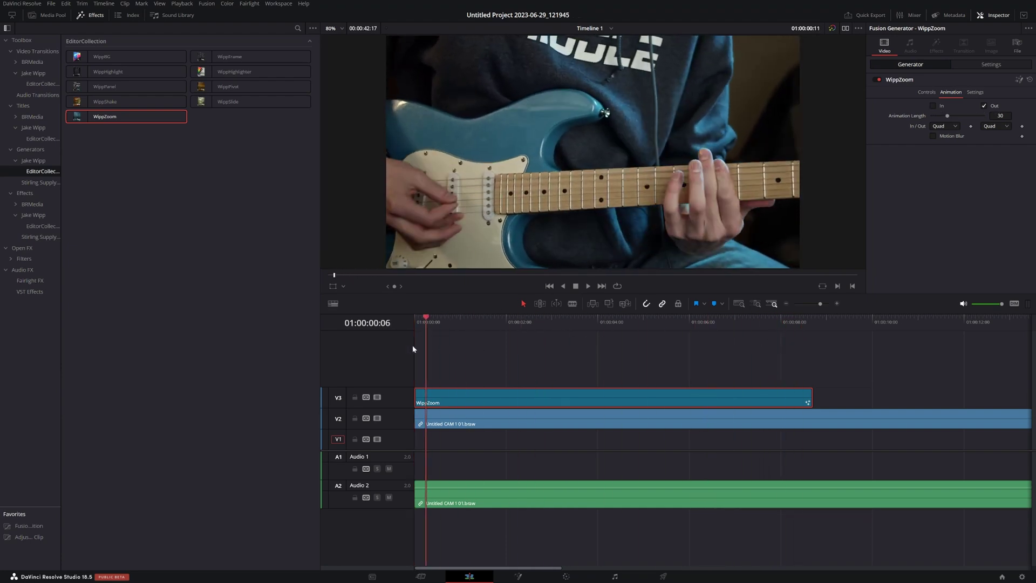
pyautogui.click(942, 107)
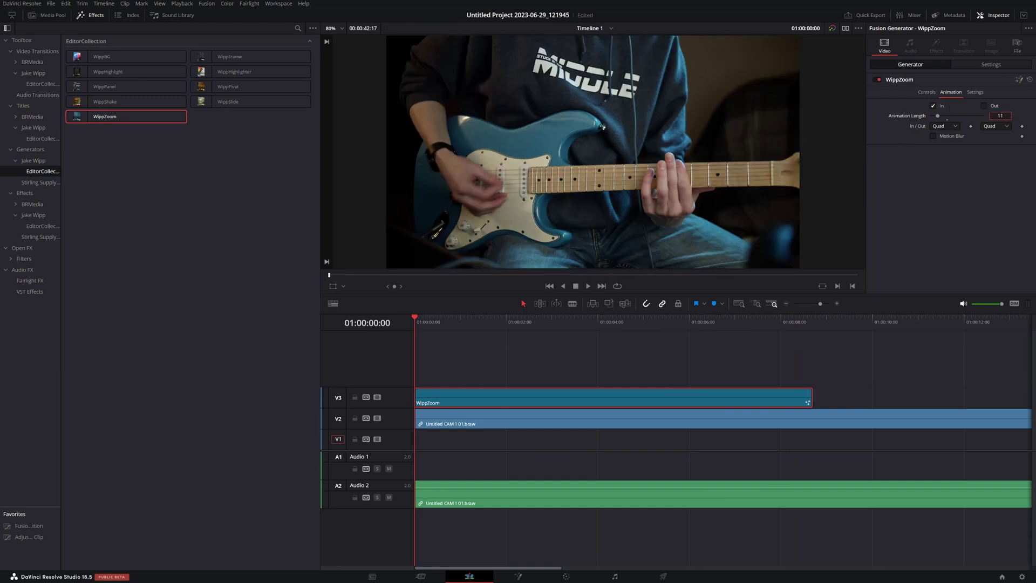
pyautogui.click(588, 287)
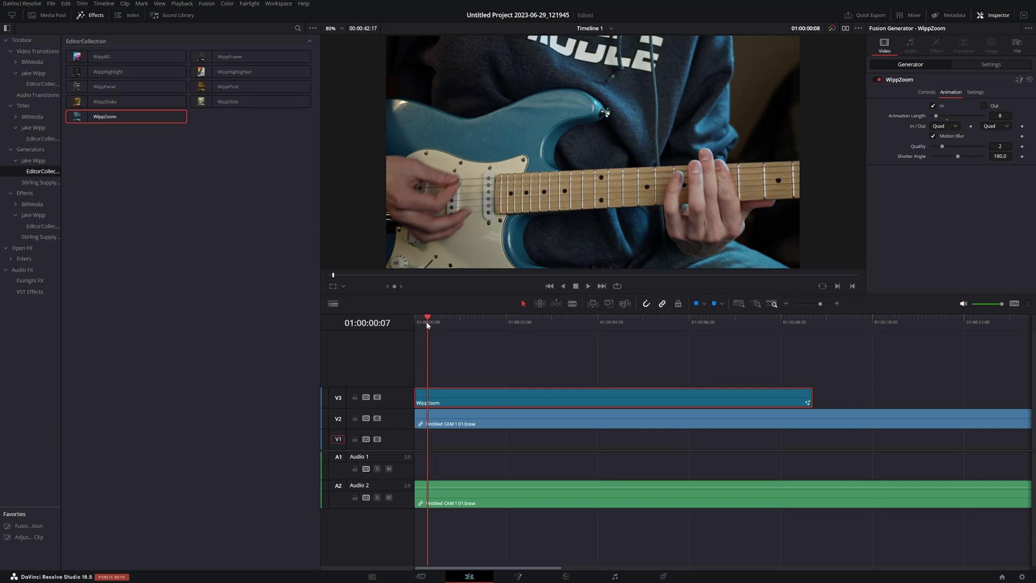
# Give the WippZoom motion blur a quality of 8 and a shutter angle of 246.6, checking it near the clip's start
pyautogui.moveTo(427, 325); pyautogui.dragTo(423, 326)
pyautogui.moveTo(948, 148); pyautogui.dragTo(1001, 160)
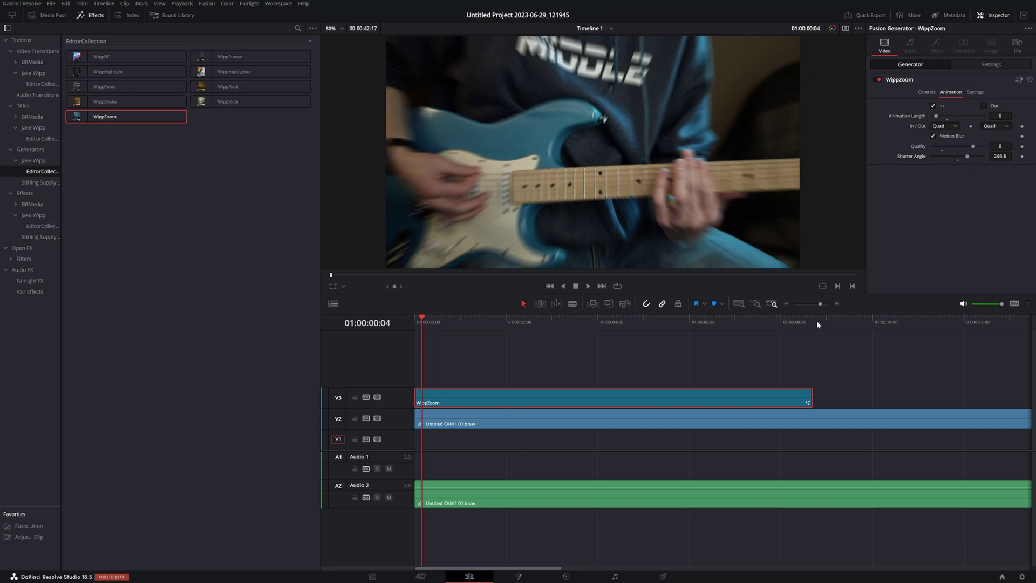
pyautogui.moveTo(425, 325)
pyautogui.mouseDown()
pyautogui.moveTo(419, 334)
pyautogui.moveTo(439, 327)
pyautogui.moveTo(426, 327)
pyautogui.mouseUp()
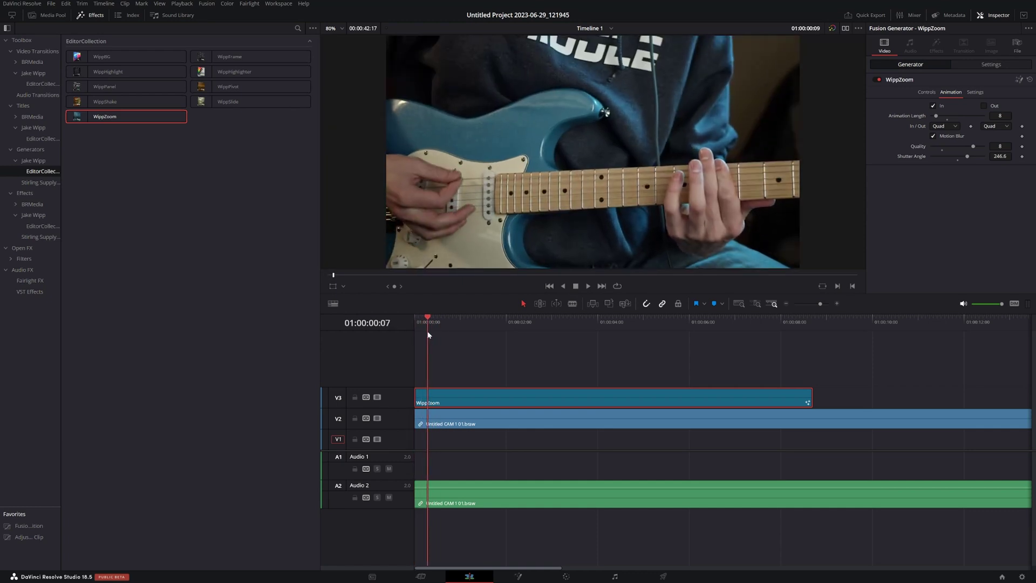
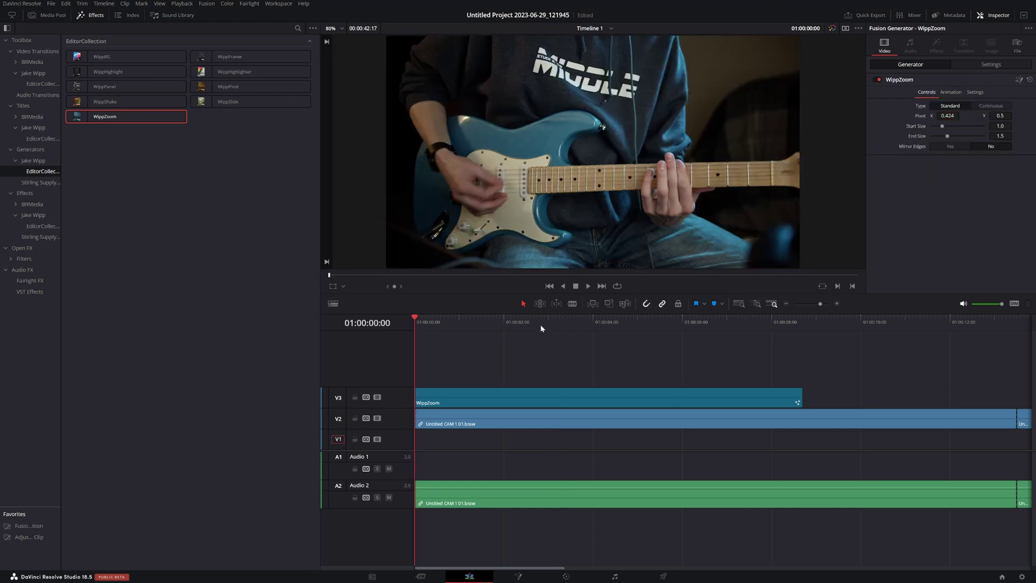
# Set the WippZoom pivot to X 0.035 and Y 0.193 to zoom in on the strumming hand, and play the clip
pyautogui.click(593, 321)
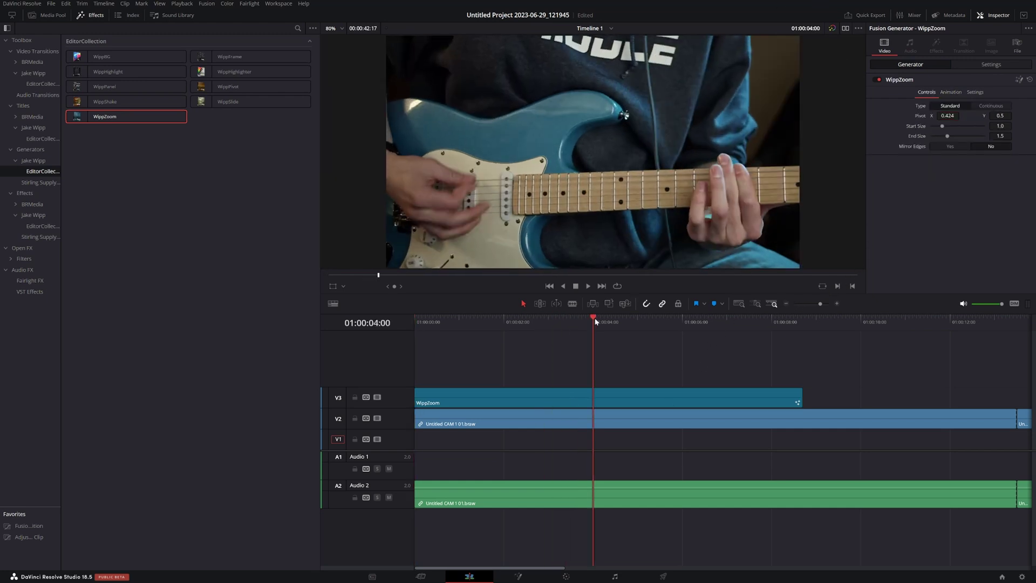
pyautogui.moveTo(947, 116); pyautogui.dragTo(985, 116)
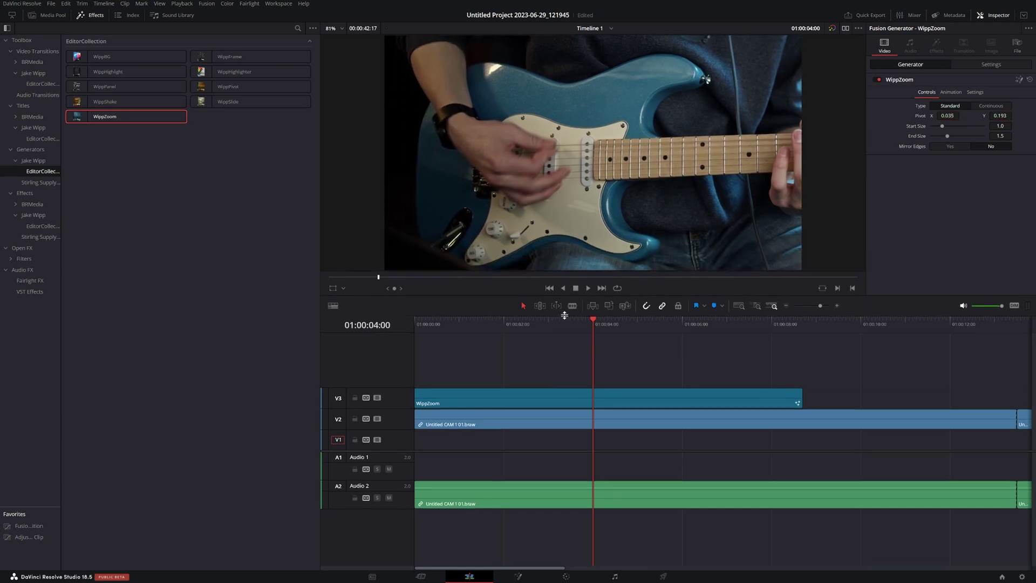
pyautogui.press('space')
# Split the WippZoom clip at 01:00:05:23 and delete the part after the cut
pyautogui.hotkey('ctrl', 'b')
pyautogui.click(739, 402)
pyautogui.press('Delete')
pyautogui.click(624, 404)
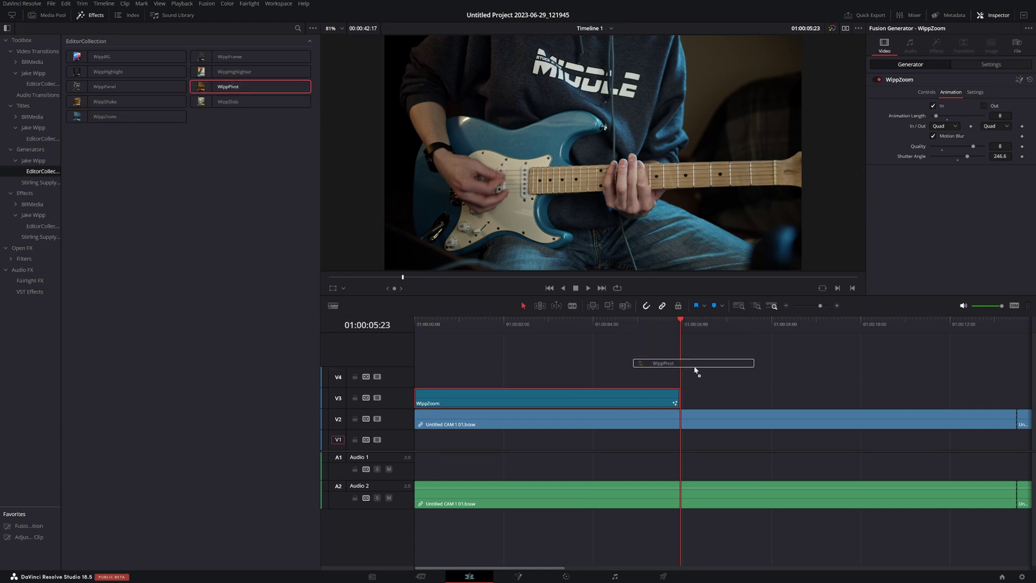
# Place the WippPivot generator on track V3 directly after the WippZoom clip at 01:00:05:23
pyautogui.moveTo(695, 370); pyautogui.dragTo(684, 396)
pyautogui.click(691, 397)
pyautogui.moveTo(687, 324); pyautogui.dragTo(649, 331)
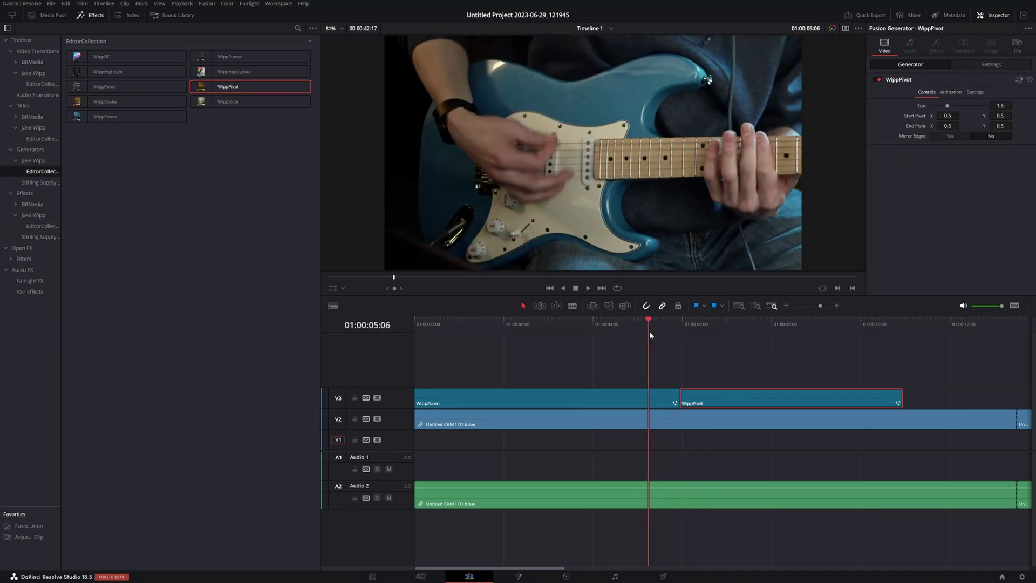
# Copy the WippZoom pivot values into the WippPivot start pivot, X 0.035 and Y 0.193
pyautogui.click(641, 398)
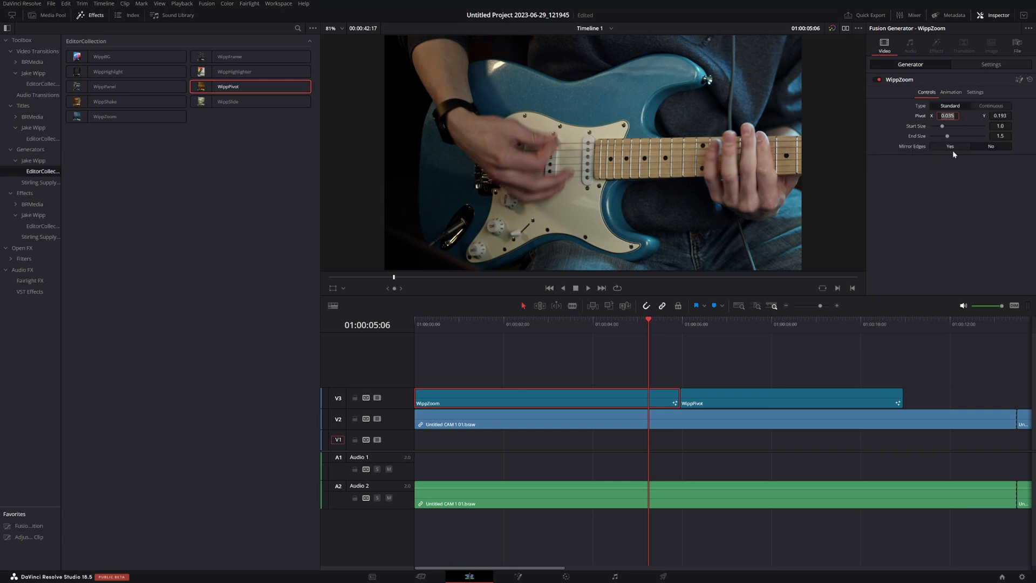
pyautogui.click(757, 401)
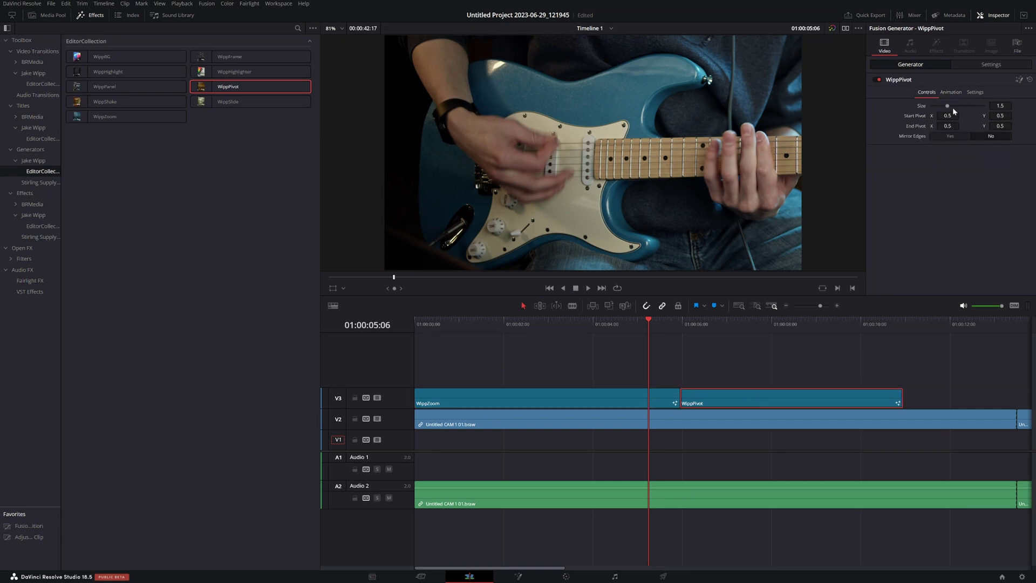
pyautogui.click(657, 394)
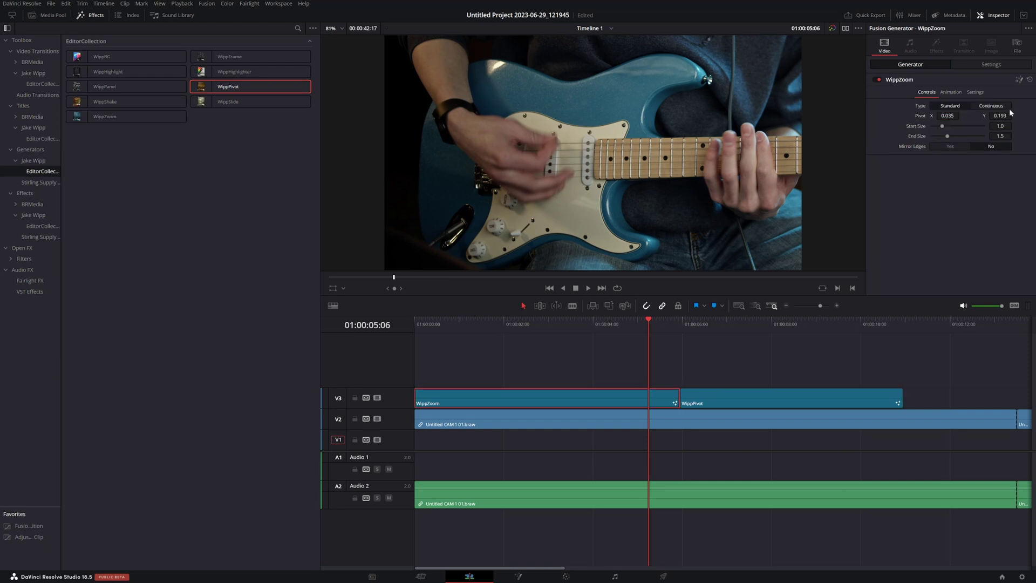
pyautogui.click(791, 402)
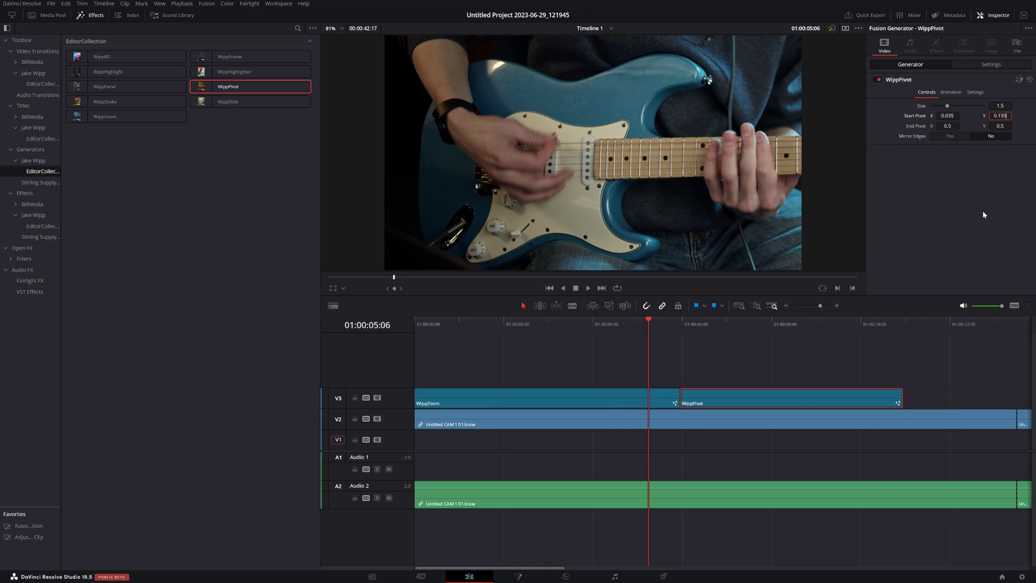
pyautogui.moveTo(649, 325); pyautogui.dragTo(639, 324)
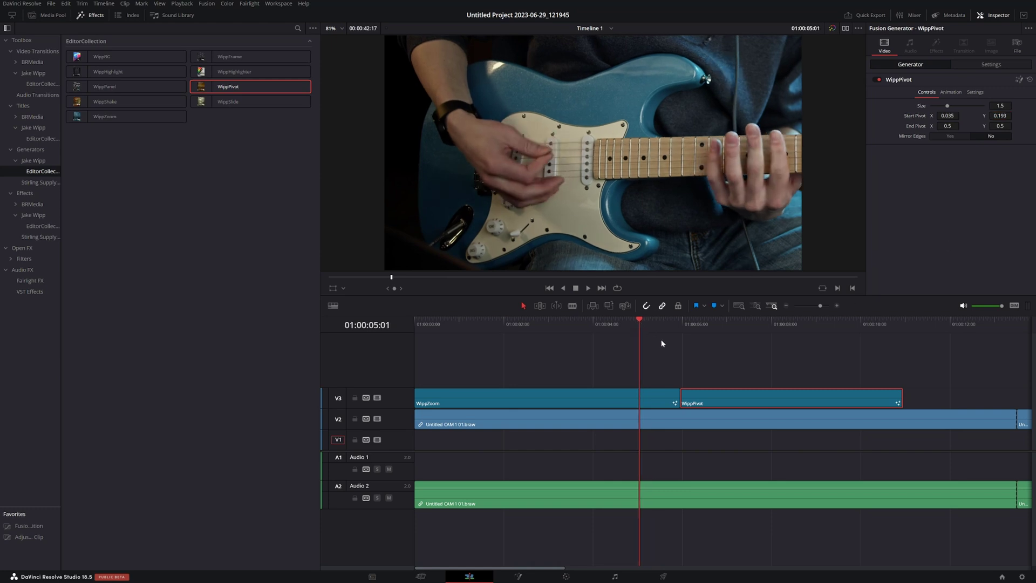
# Set the WippPivot end pivot to X 0.827 and Y 0.312, and play the move from the WippZoom clip into it
pyautogui.press('space')
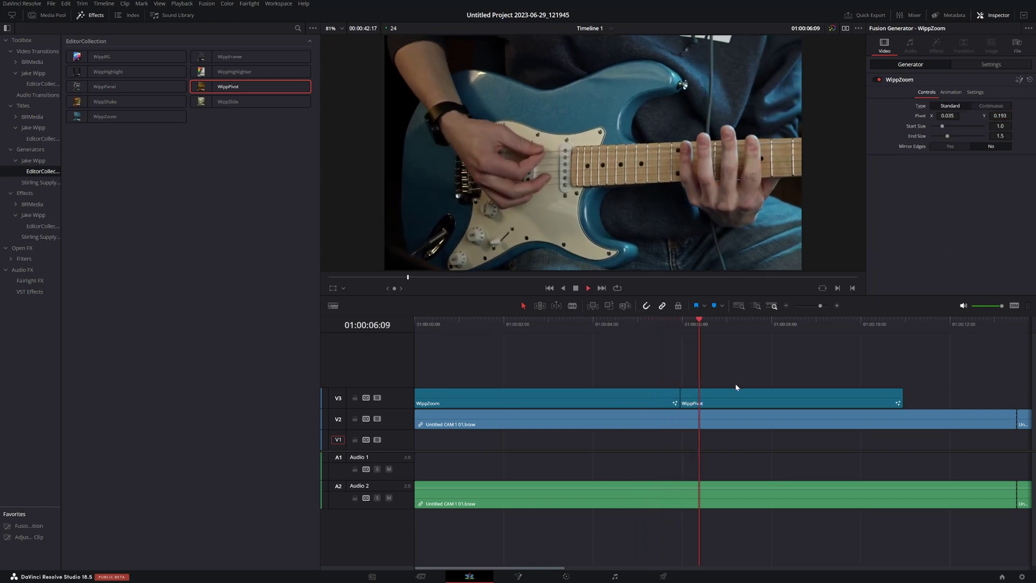
pyautogui.press('space')
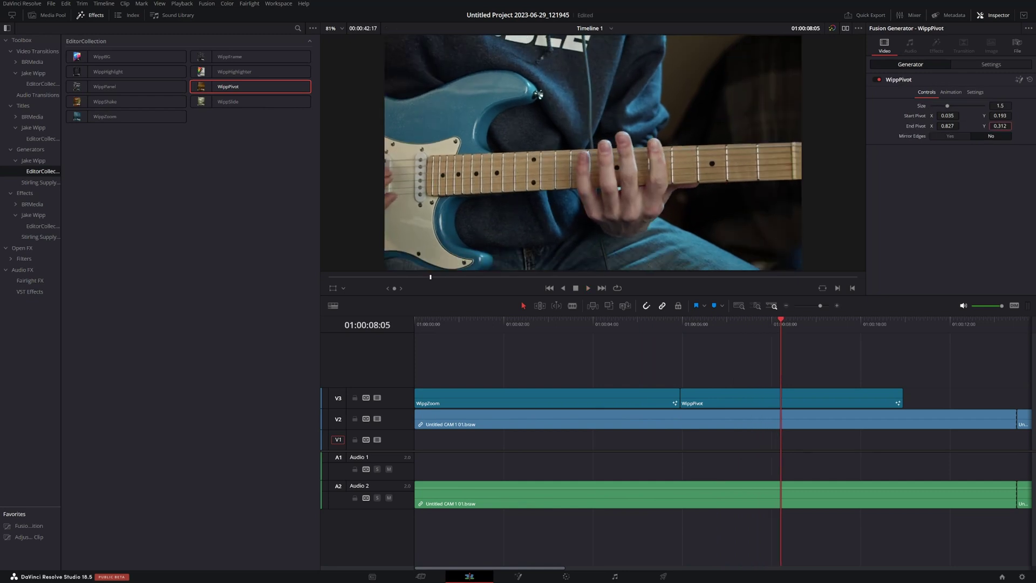
pyautogui.click(600, 327)
pyautogui.press('space')
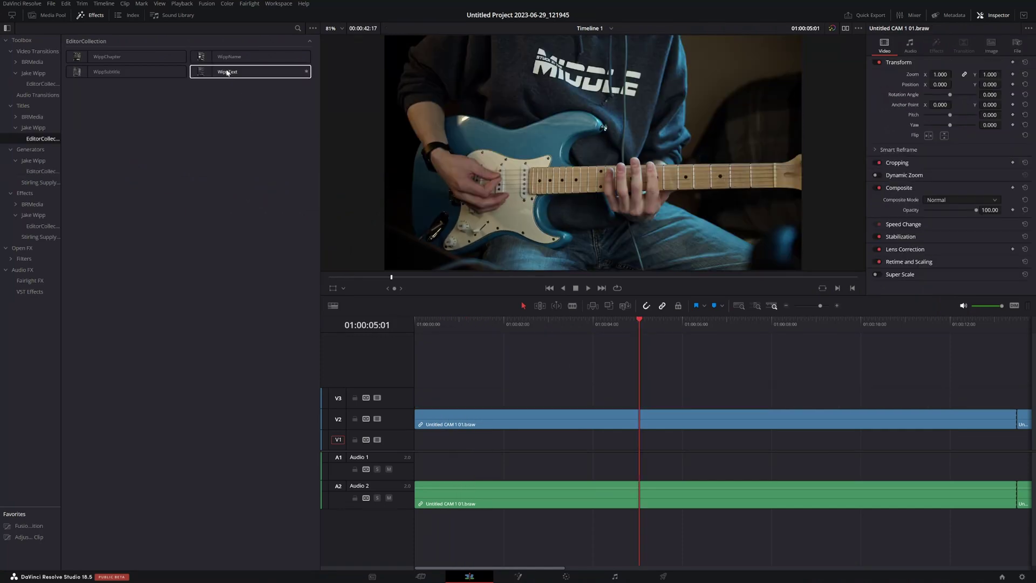
# Place the WippText title on track V3 starting at 01:00:03:16, and show it at 01:00:05:23
pyautogui.moveTo(522, 342); pyautogui.dragTo(577, 395)
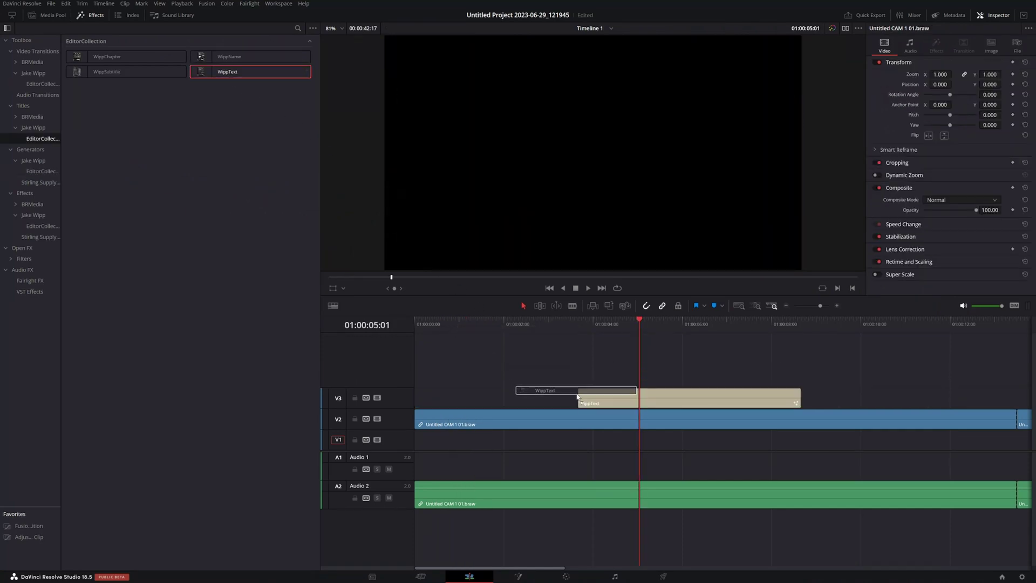
pyautogui.click(671, 393)
pyautogui.moveTo(641, 323); pyautogui.dragTo(674, 368)
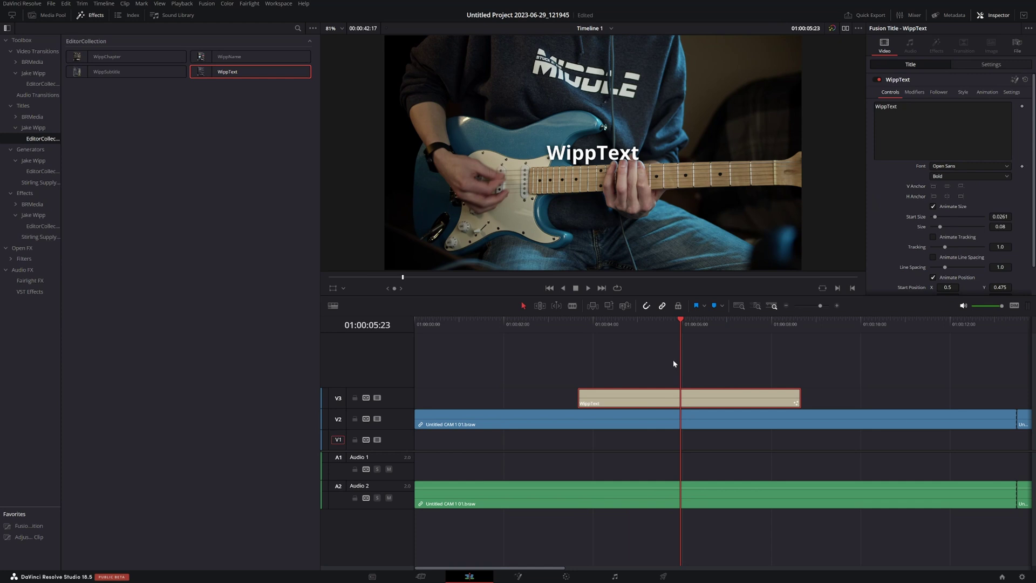
# Set the WippText size to 0.082 and tracking to 1.011, and play the title from its start
pyautogui.scroll(-2, 971, 204)
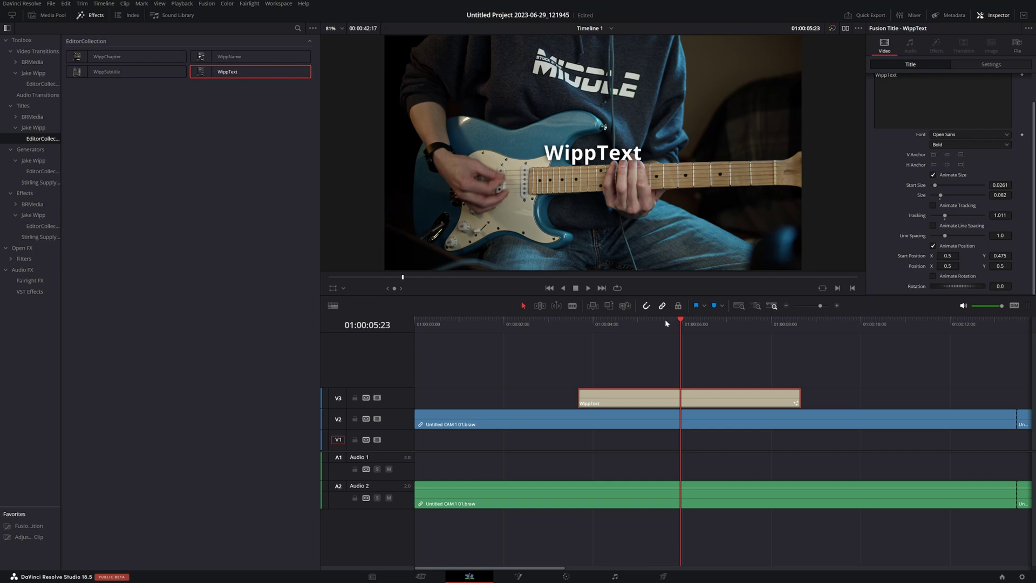
pyautogui.click(578, 320)
pyautogui.press('space')
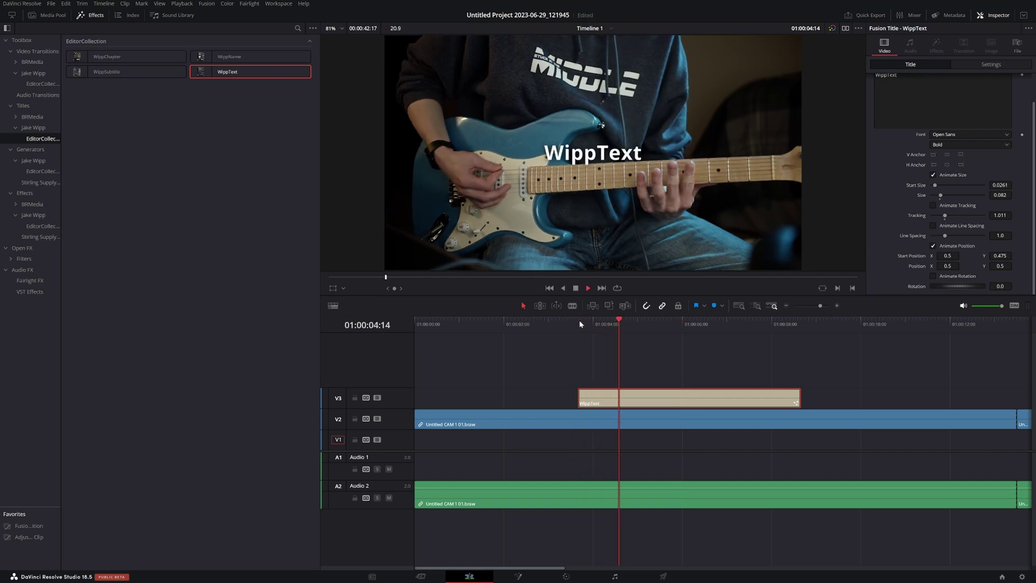
pyautogui.click(578, 320)
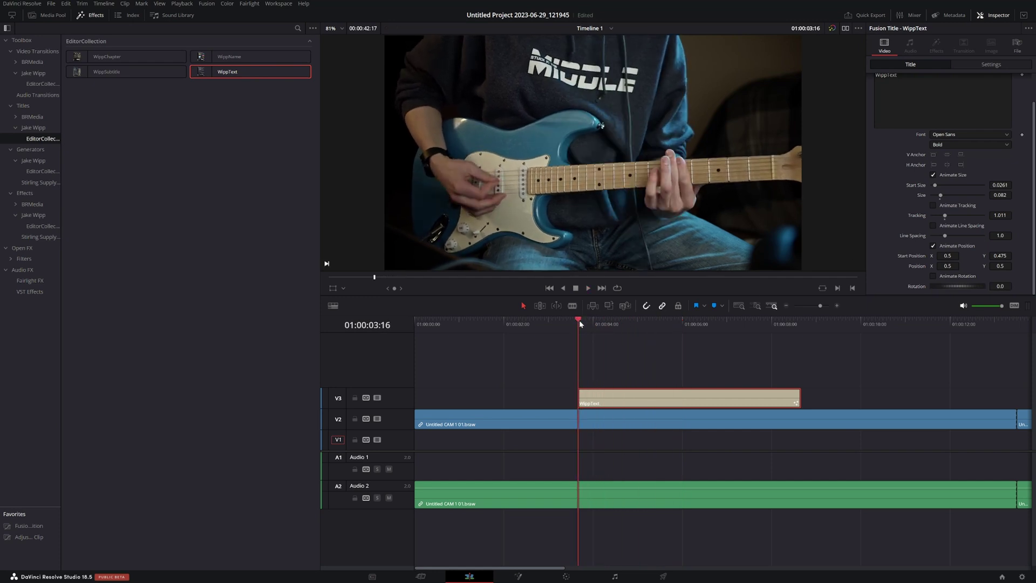
pyautogui.press('space')
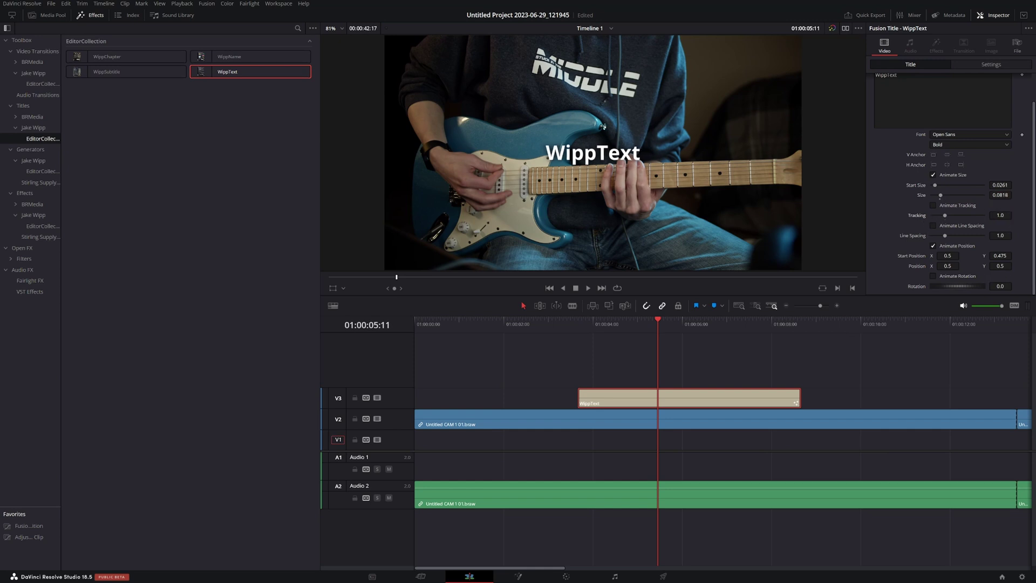
# Disable Animate Size and Animate Position on the WippText title, and play it from its start
pyautogui.scroll(2, 970, 265)
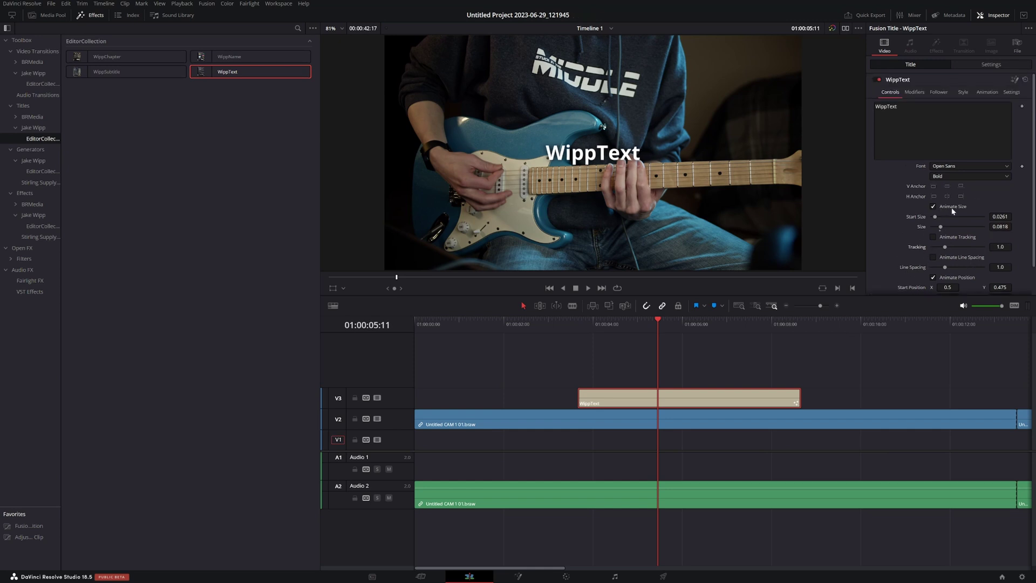
pyautogui.moveTo(642, 327); pyautogui.dragTo(589, 327)
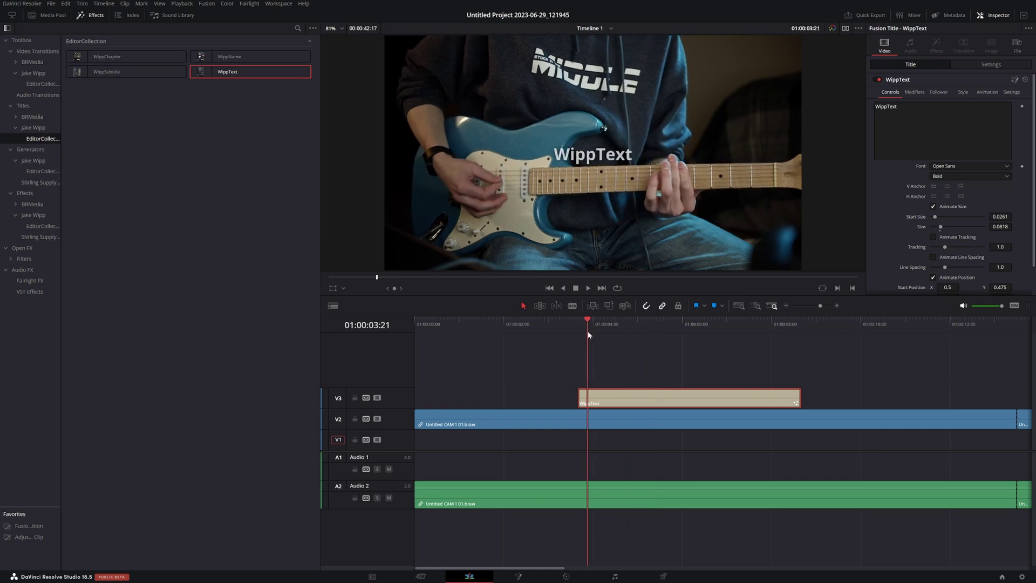
pyautogui.click(957, 204)
pyautogui.click(948, 266)
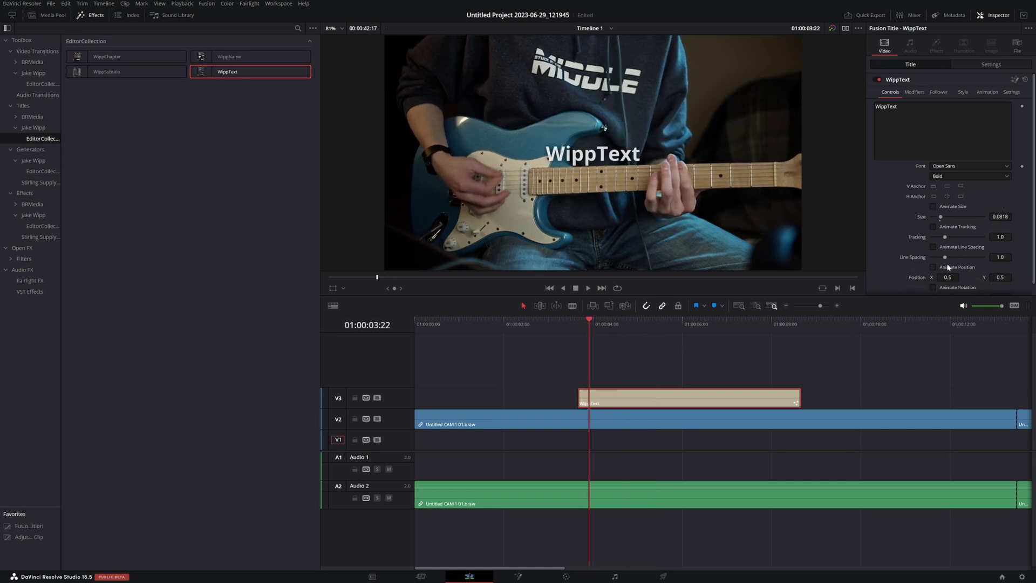
pyautogui.click(578, 326)
pyautogui.press('space')
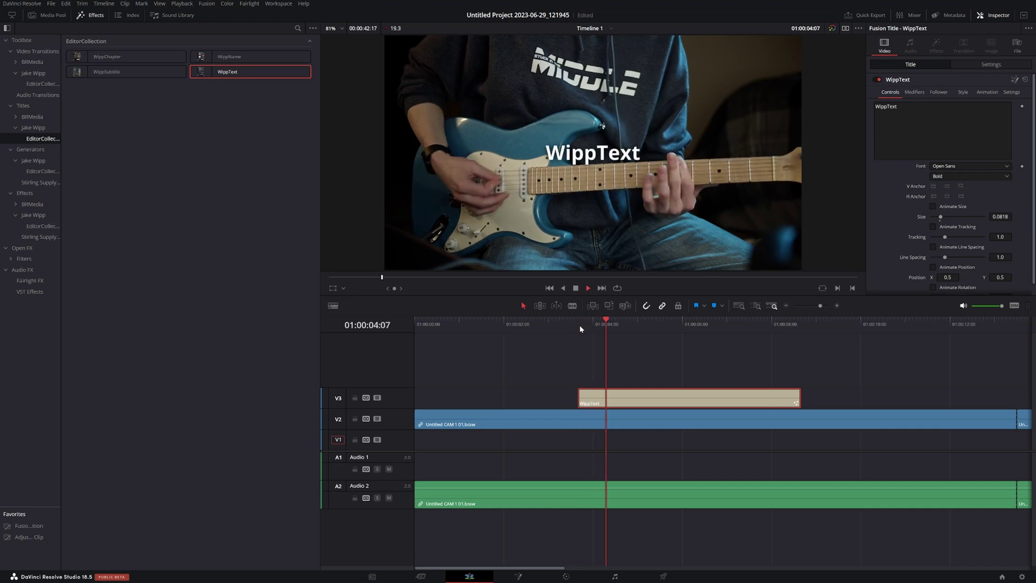
pyautogui.click(580, 327)
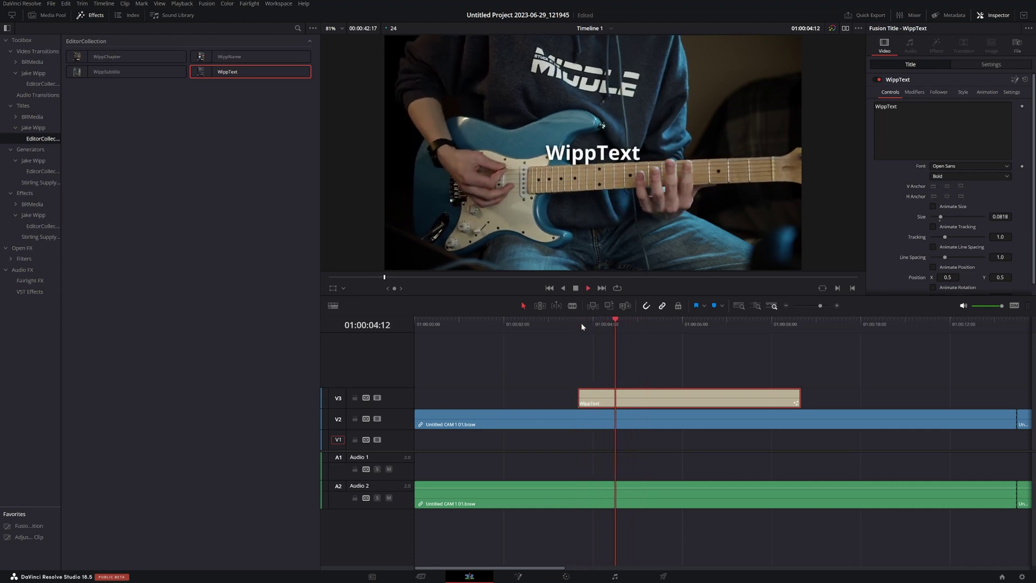
pyautogui.press('space')
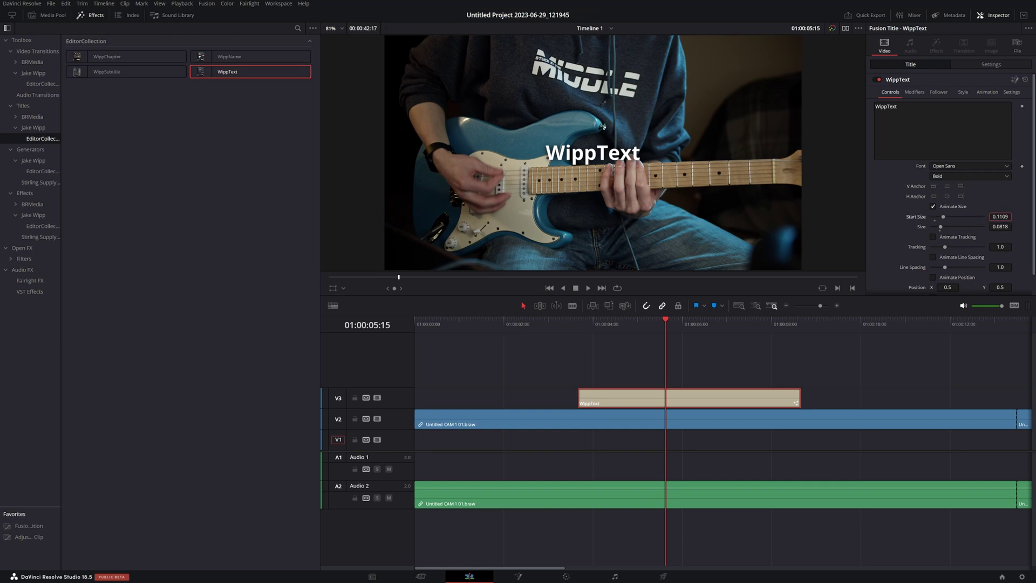
# Enable Animate Size on WippText with a start size of 0.3785, and play its intro
pyautogui.click(577, 327)
pyautogui.press('space')
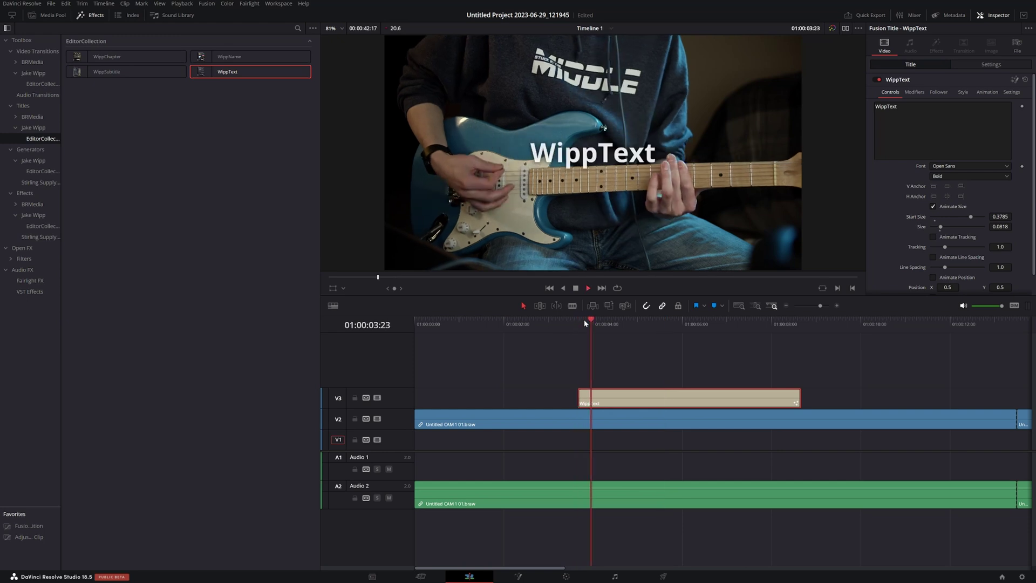
pyautogui.press('space')
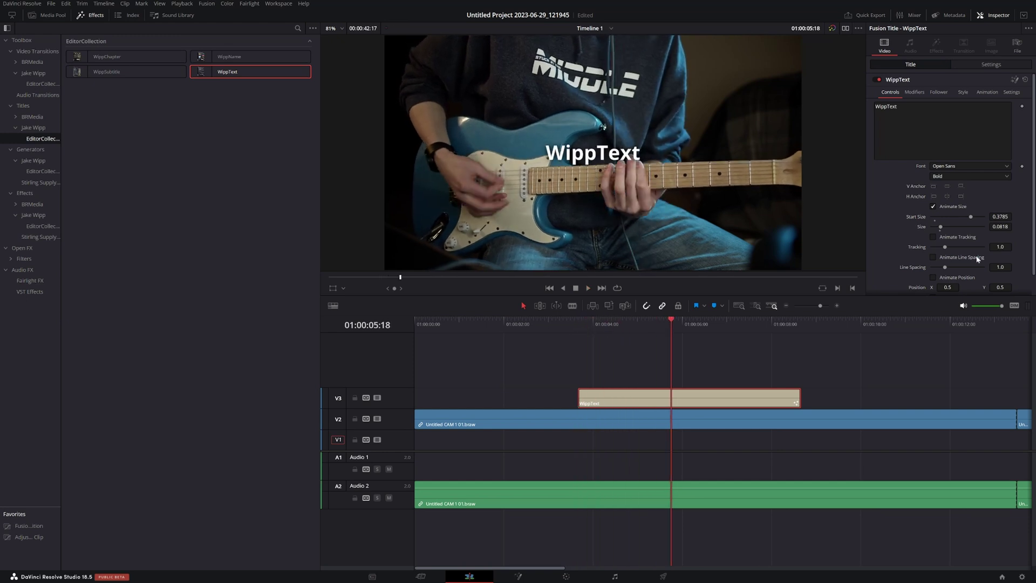
# Lower the WippText start size and replay the title's intro
pyautogui.moveTo(970, 216); pyautogui.dragTo(944, 216)
pyautogui.click(572, 330)
pyautogui.press('space')
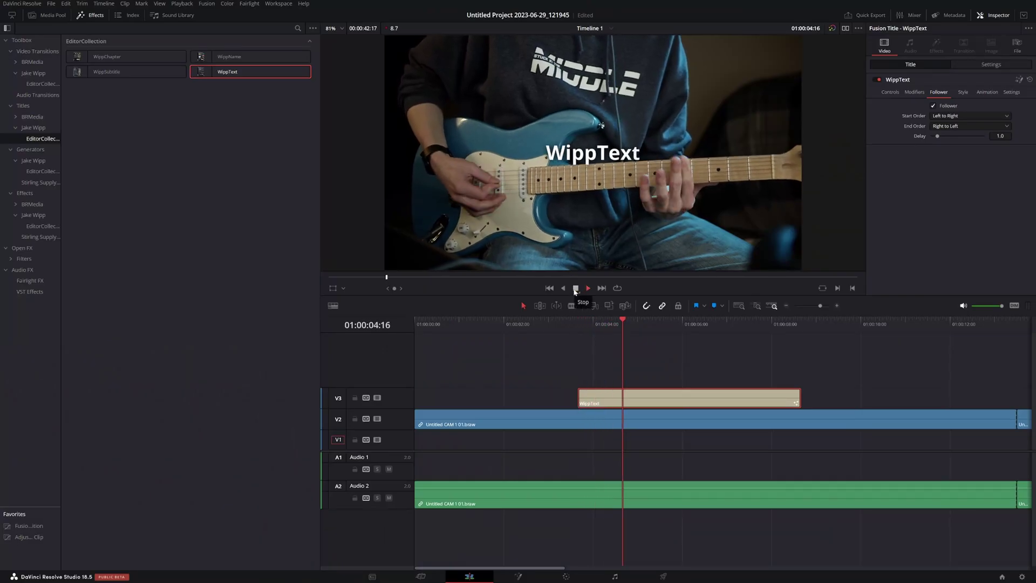
# Animate only the WippText position with a start offset of X 0.0, Y -0.6, turning Animate Size off, and play the intro
pyautogui.moveTo(596, 328); pyautogui.dragTo(621, 333)
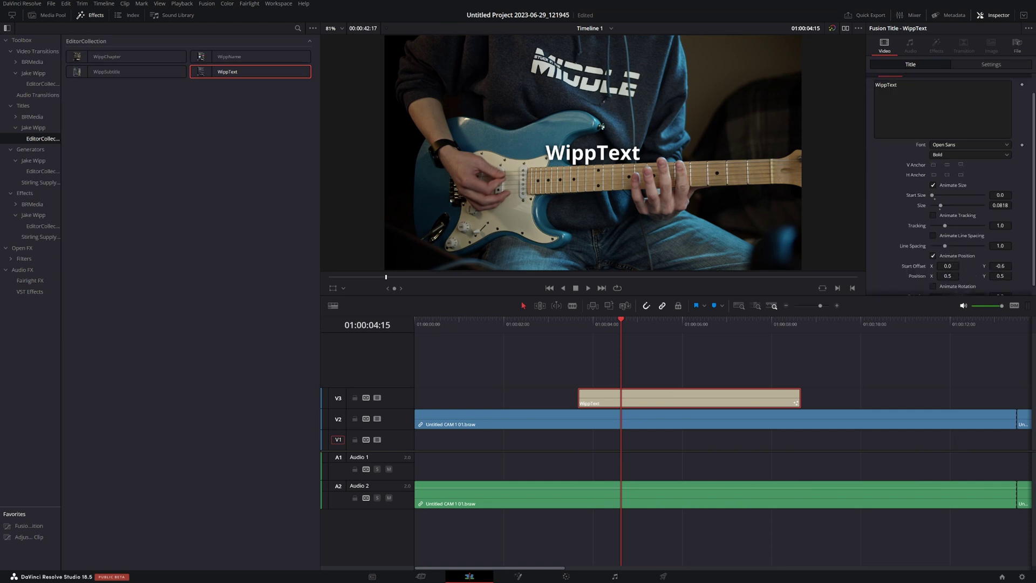
pyautogui.click(942, 187)
pyautogui.moveTo(588, 324); pyautogui.dragTo(577, 324)
pyautogui.click(588, 288)
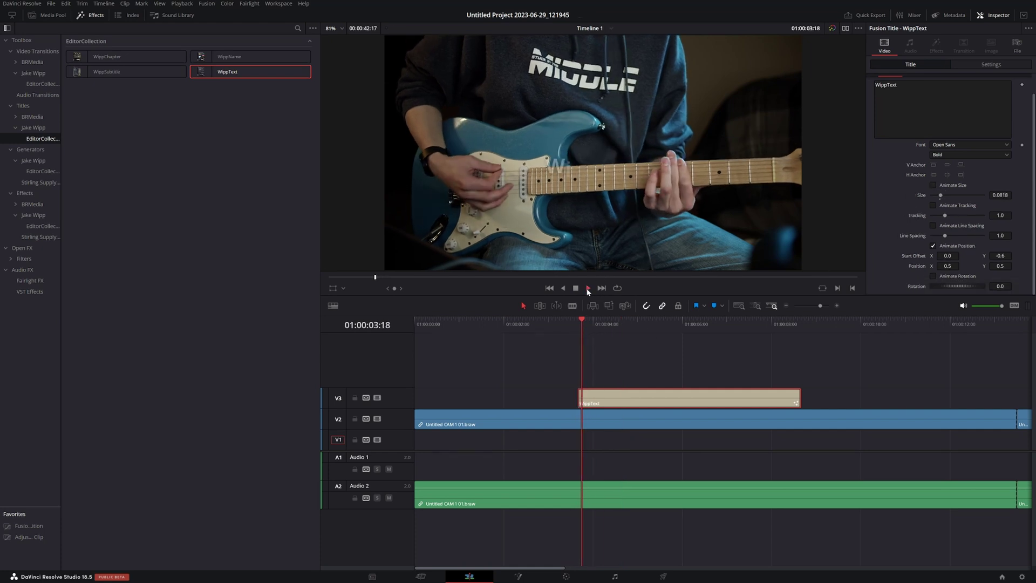
pyautogui.click(568, 325)
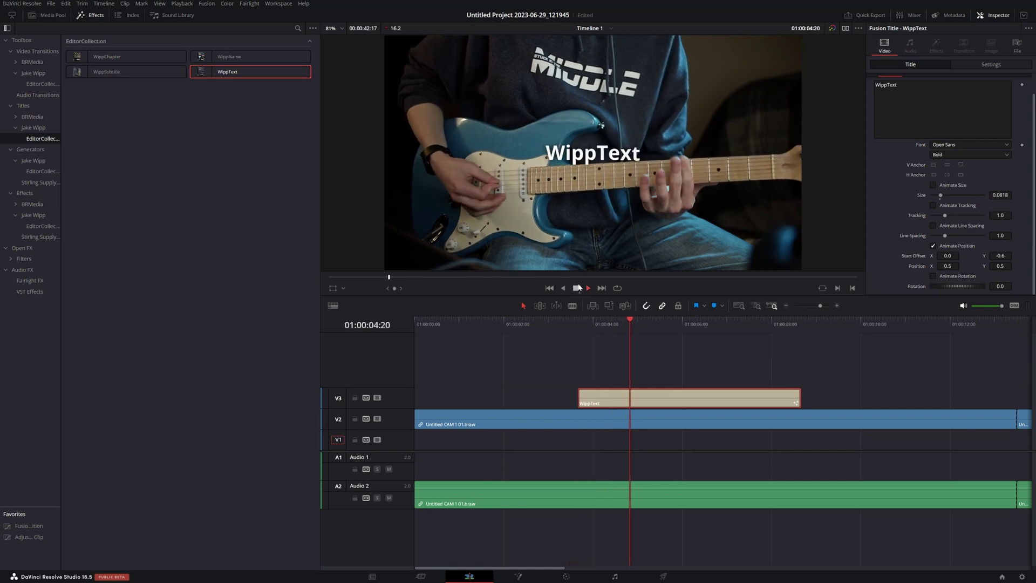
pyautogui.click(576, 288)
# Disable Mirror Out on WippText, set the end offset to X 0.0, Y 0.53, and play the intro and outro
pyautogui.click(986, 93)
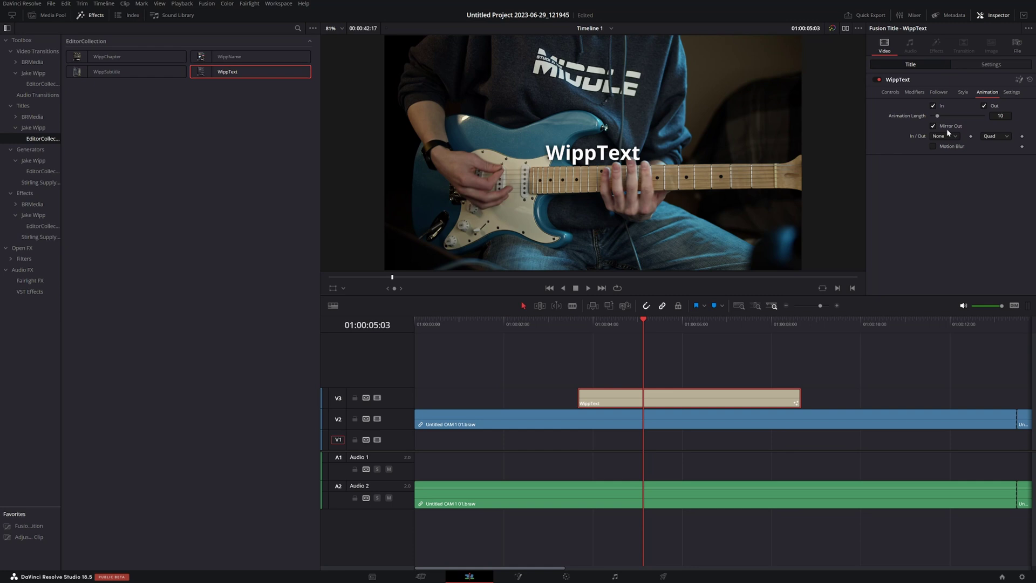
pyautogui.moveTo(643, 339); pyautogui.dragTo(794, 341)
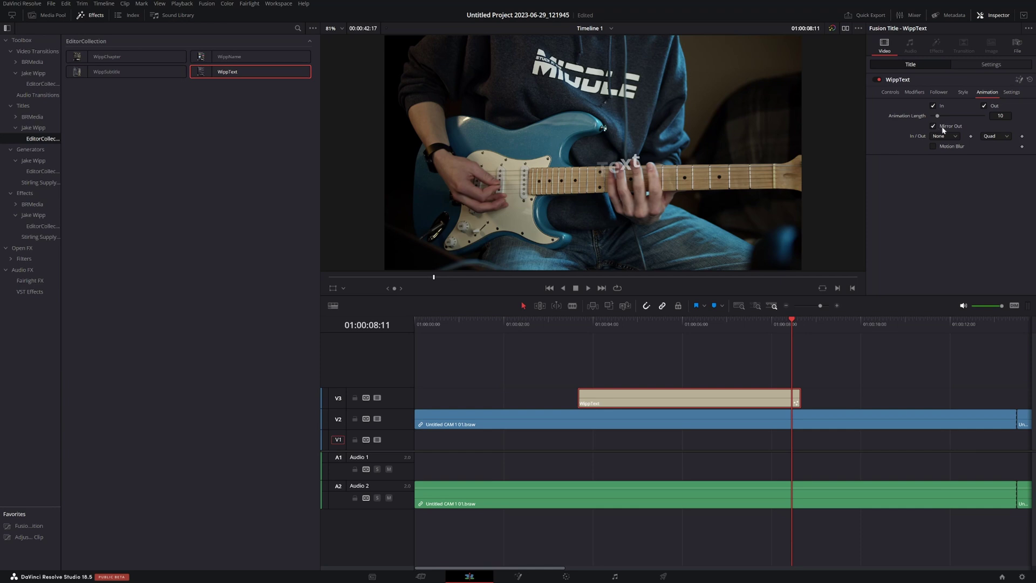
pyautogui.click(890, 92)
pyautogui.scroll(-2, 989, 283)
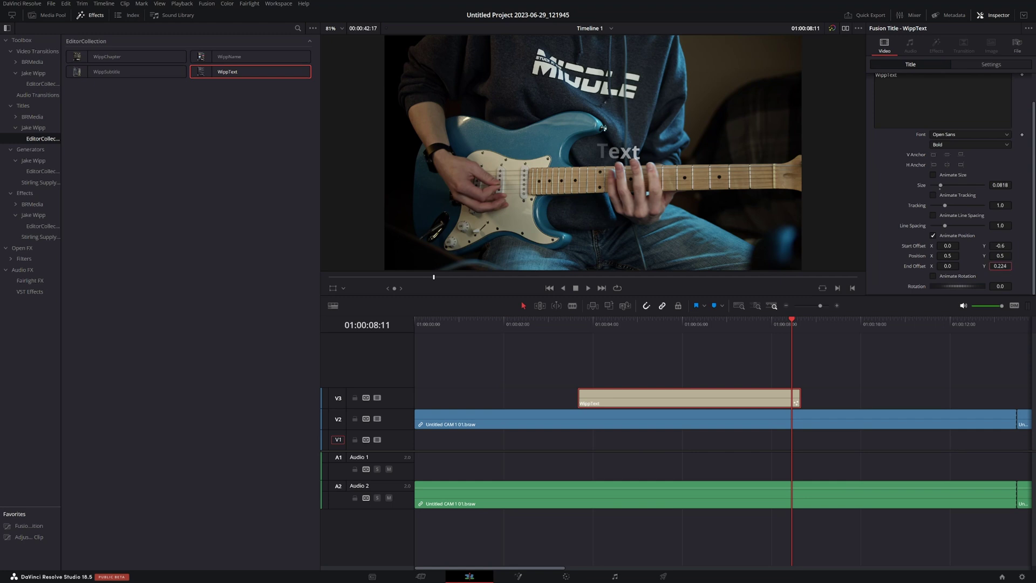
pyautogui.click(578, 323)
pyautogui.click(588, 287)
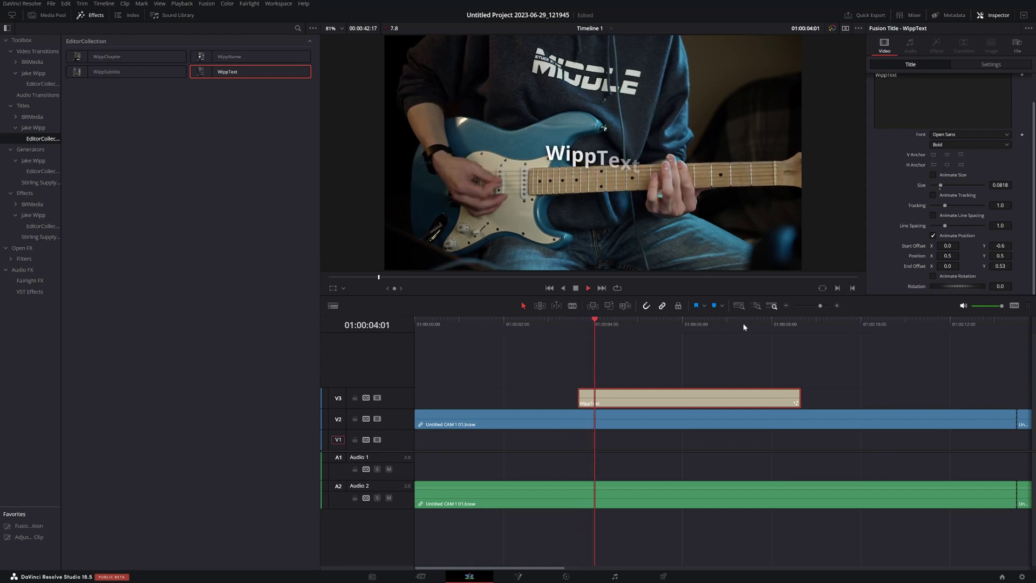
pyautogui.click(763, 324)
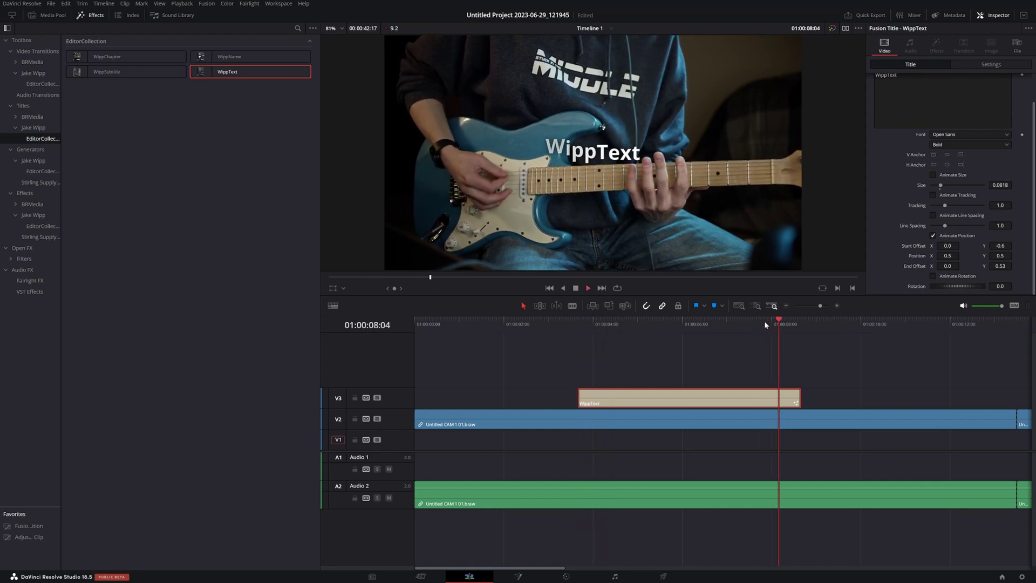
pyautogui.moveTo(764, 323); pyautogui.dragTo(775, 322)
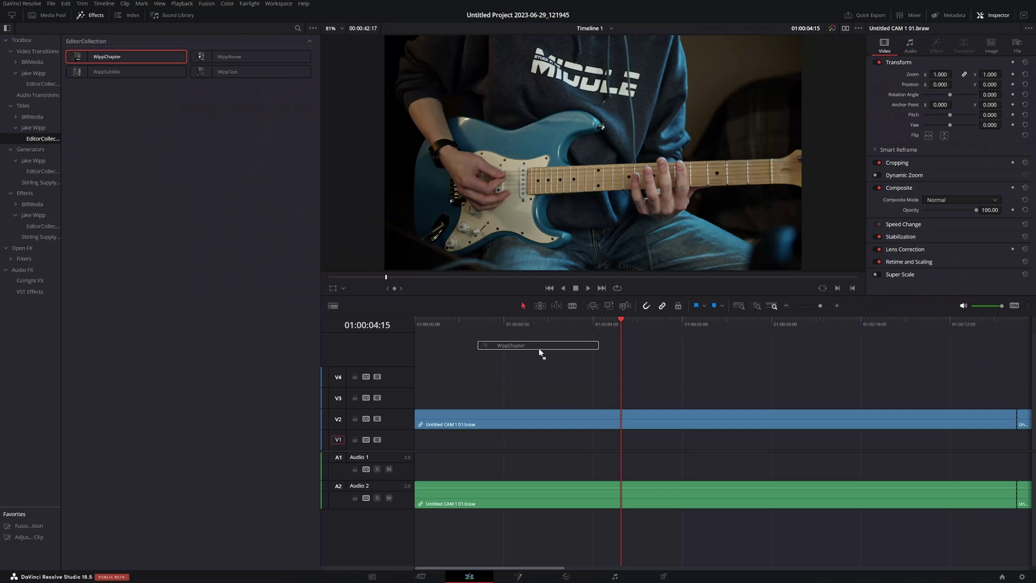
# Place the WippChapter title on track V3 above the guitar clip and set its number of labels to 9
pyautogui.moveTo(541, 351); pyautogui.dragTo(553, 395)
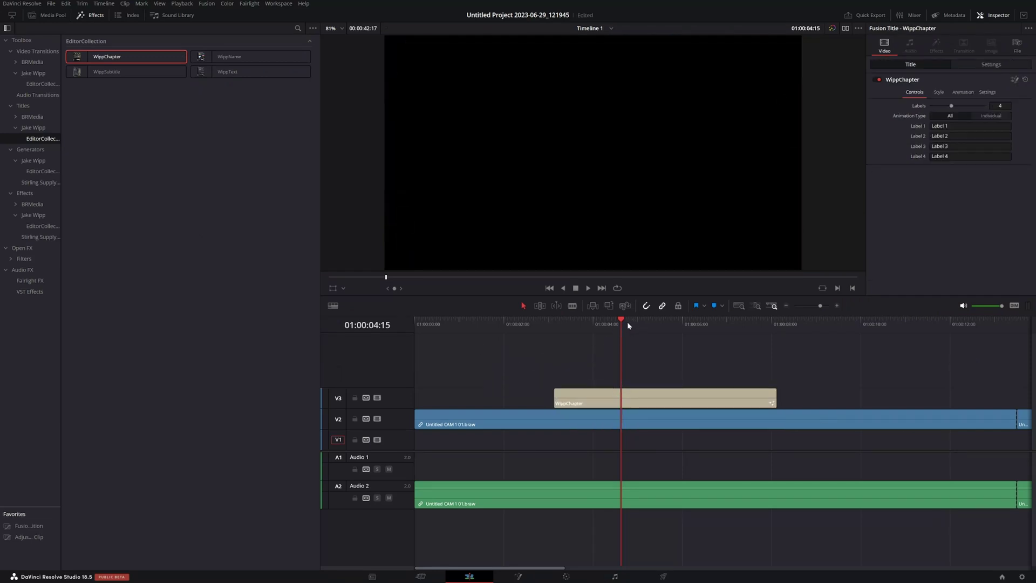
pyautogui.moveTo(620, 337); pyautogui.dragTo(661, 337)
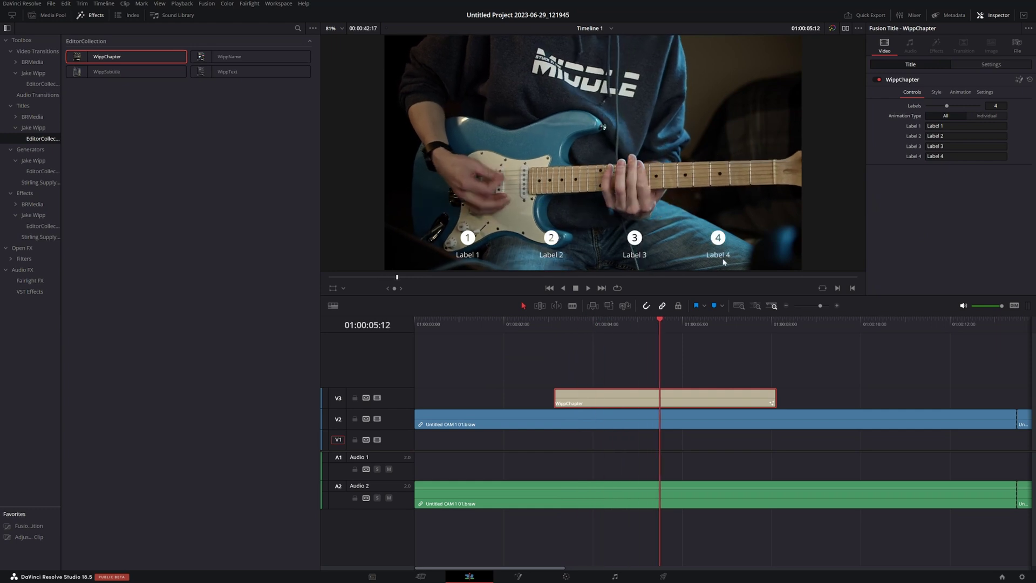
pyautogui.moveTo(954, 106); pyautogui.dragTo(981, 110)
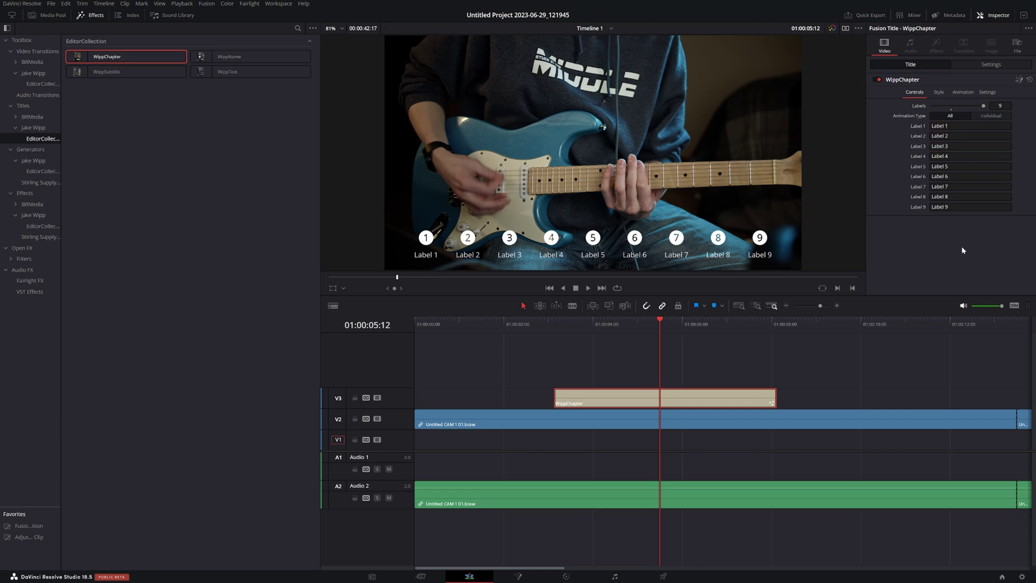
# Enable the underlay behind the WippChapter labels and adjust its opacity
pyautogui.click(939, 92)
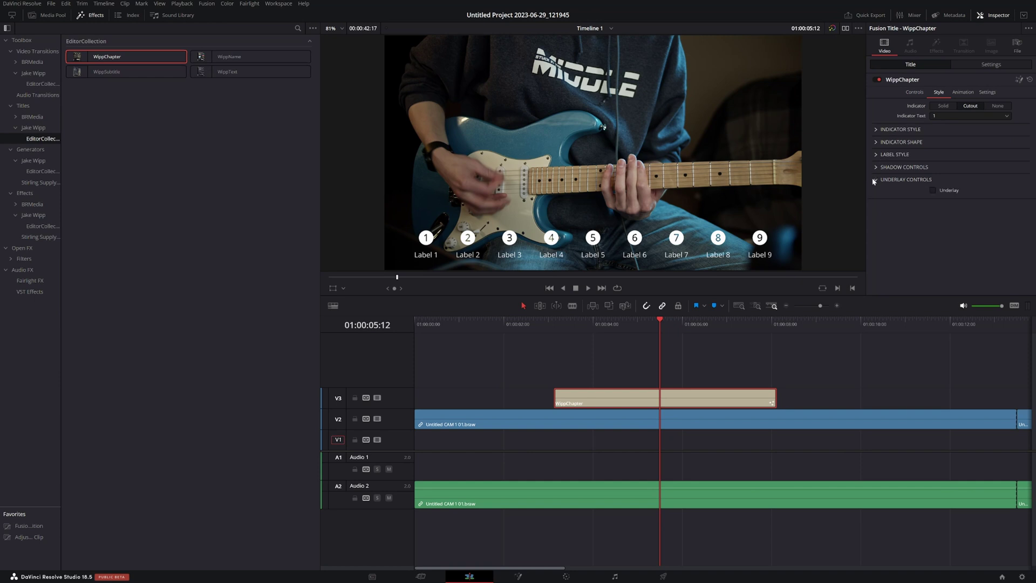
pyautogui.click(933, 190)
pyautogui.click(645, 331)
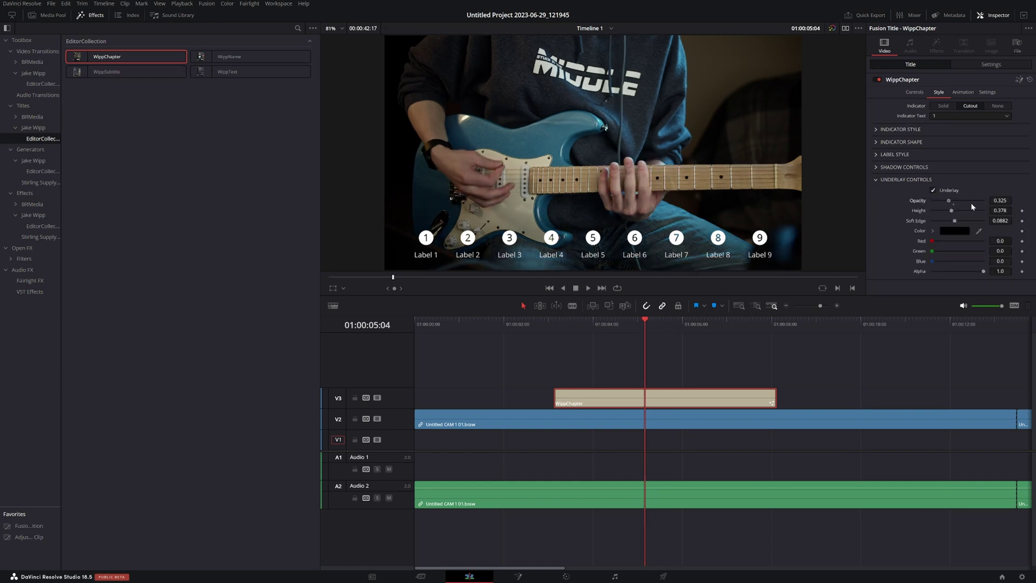
pyautogui.moveTo(963, 201); pyautogui.dragTo(953, 227)
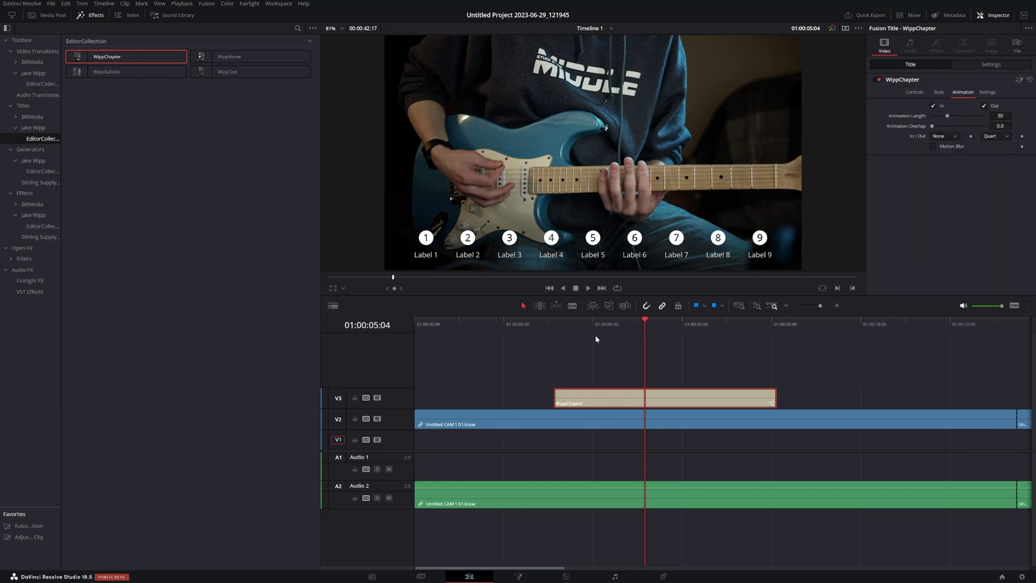
# Set the WippChapter Animation Overlap to 0.677 and scrub through the labels' intro animation
pyautogui.moveTo(620, 327); pyautogui.dragTo(581, 332)
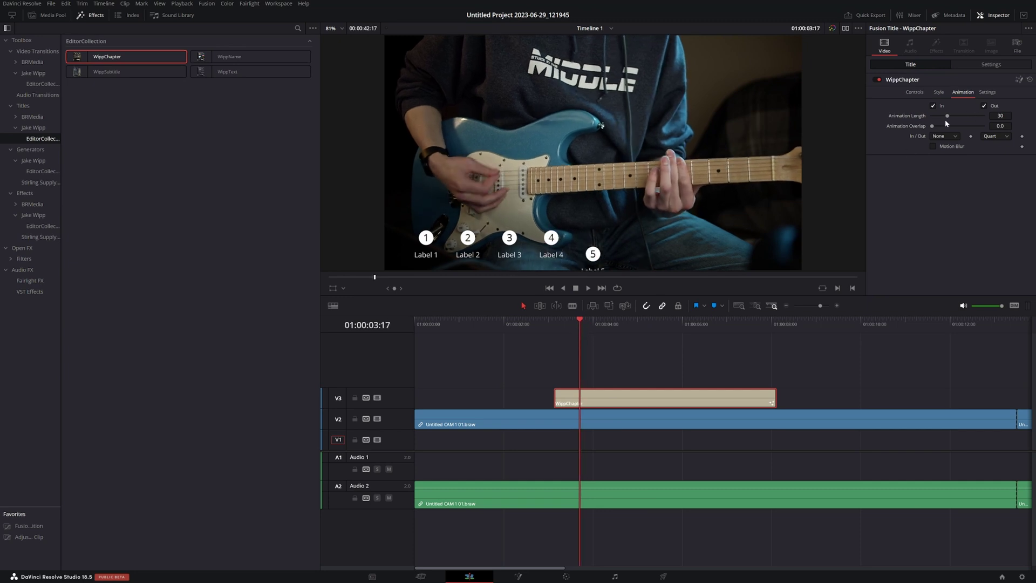
pyautogui.moveTo(571, 329)
pyautogui.mouseDown()
pyautogui.moveTo(562, 329)
pyautogui.moveTo(581, 326)
pyautogui.moveTo(571, 335)
pyautogui.mouseUp()
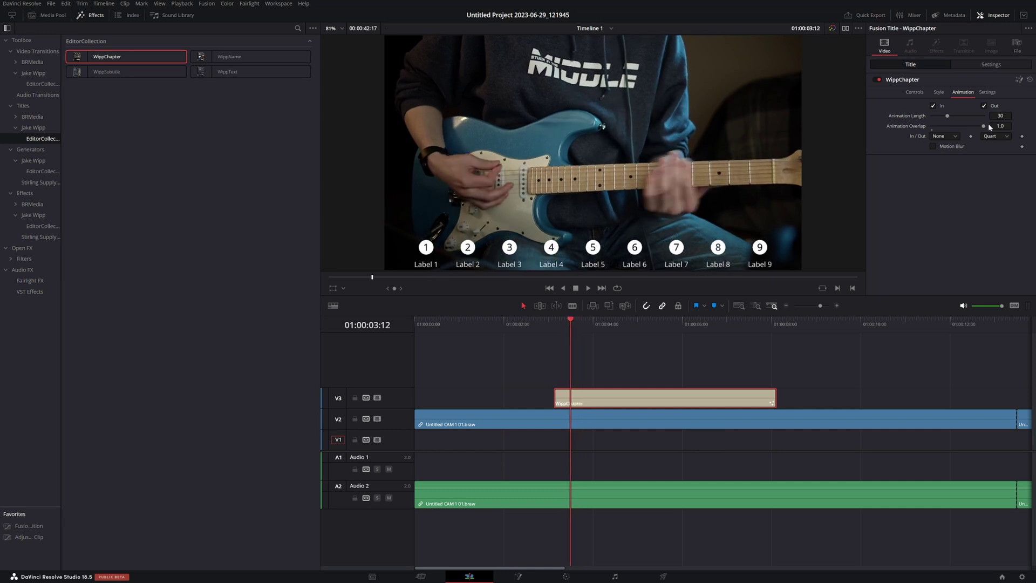
pyautogui.moveTo(982, 128); pyautogui.dragTo(966, 136)
pyautogui.moveTo(578, 336)
pyautogui.mouseDown()
pyautogui.moveTo(564, 332)
pyautogui.moveTo(591, 325)
pyautogui.moveTo(555, 332)
pyautogui.moveTo(588, 330)
pyautogui.mouseUp()
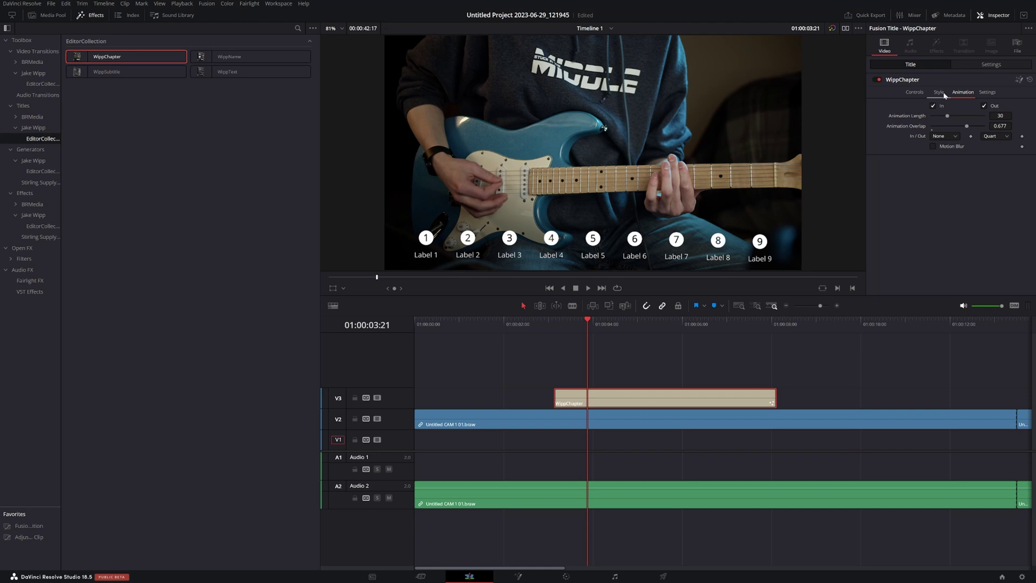
pyautogui.click(914, 92)
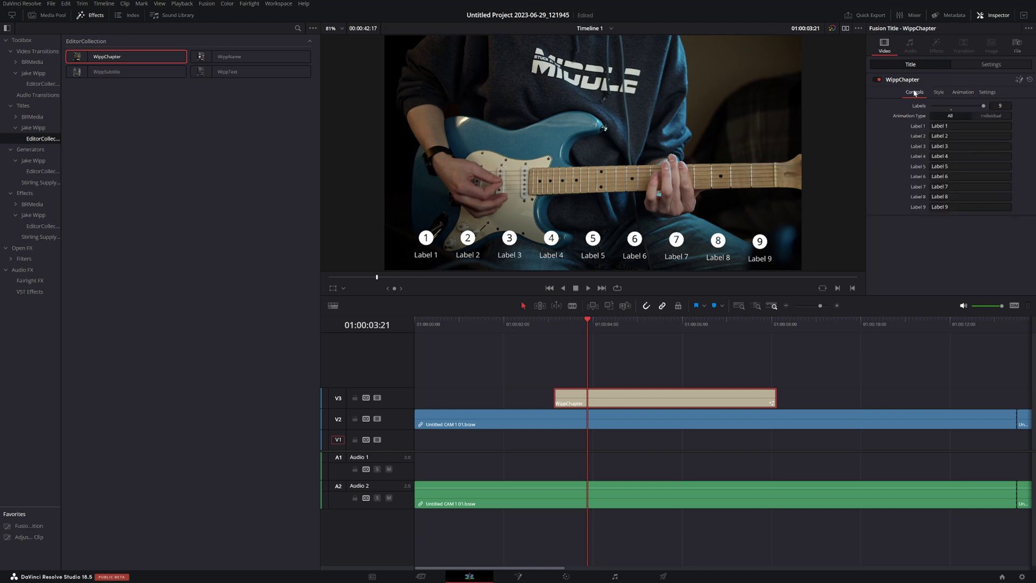